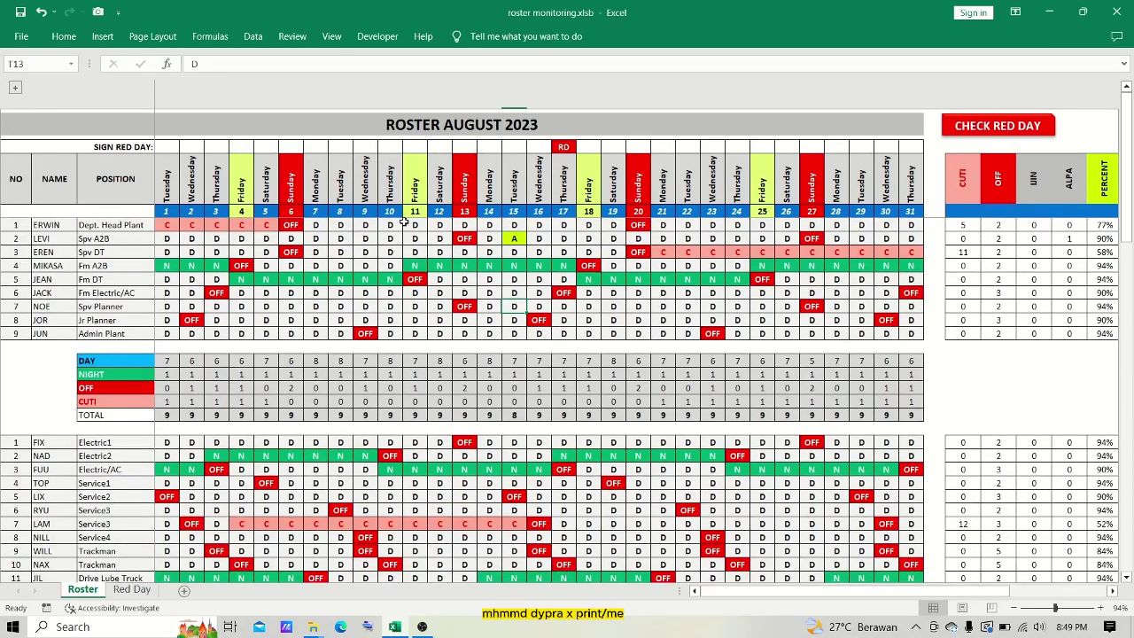
- Review the August 2023 roster for all crews, temporarily expanding the grouped CREW and NIK columns before collapsing them again
{"action": "scroll", "coordinate": [403, 223], "scroll_direction": "down", "scroll_amount": 6}
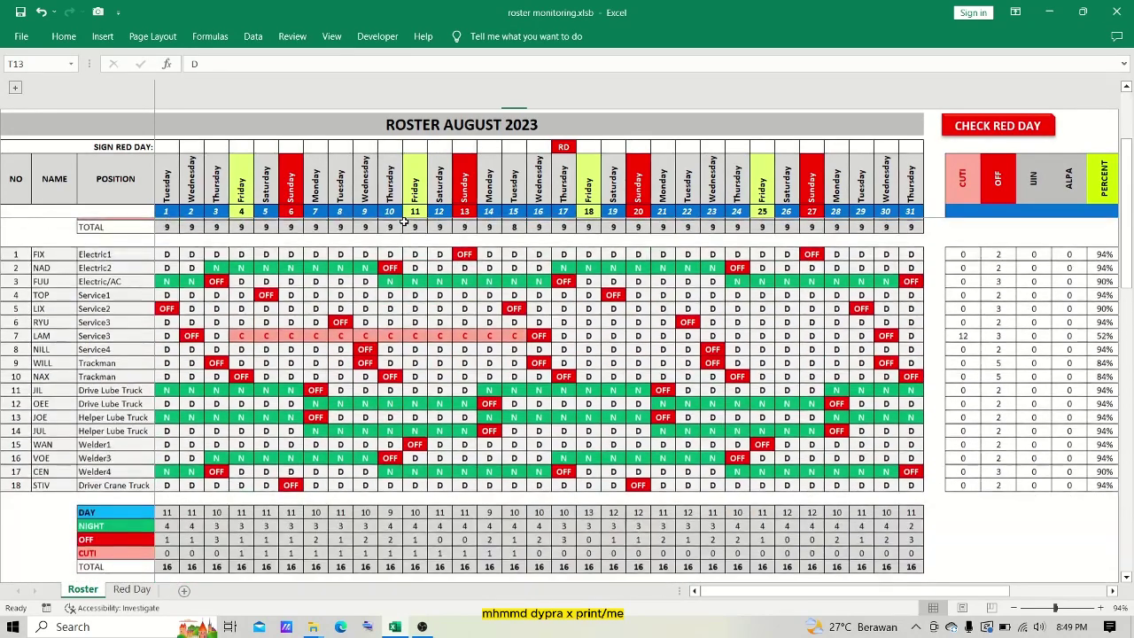
{"action": "scroll", "coordinate": [403, 222], "scroll_direction": "down", "scroll_amount": 9}
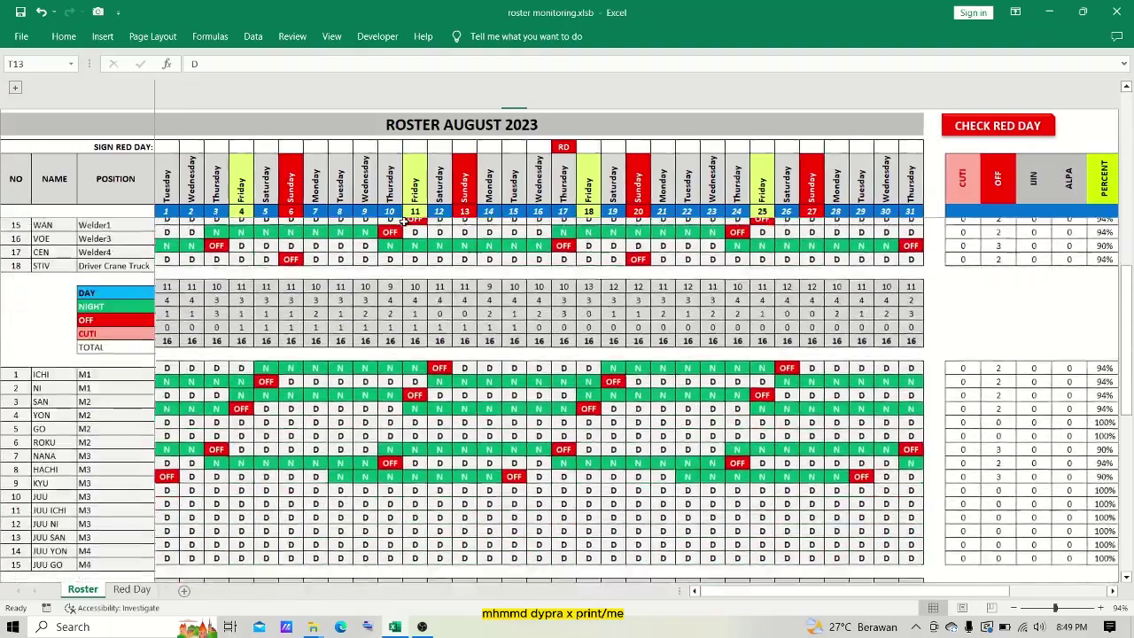
{"action": "scroll", "coordinate": [403, 222], "scroll_direction": "up", "scroll_amount": 15}
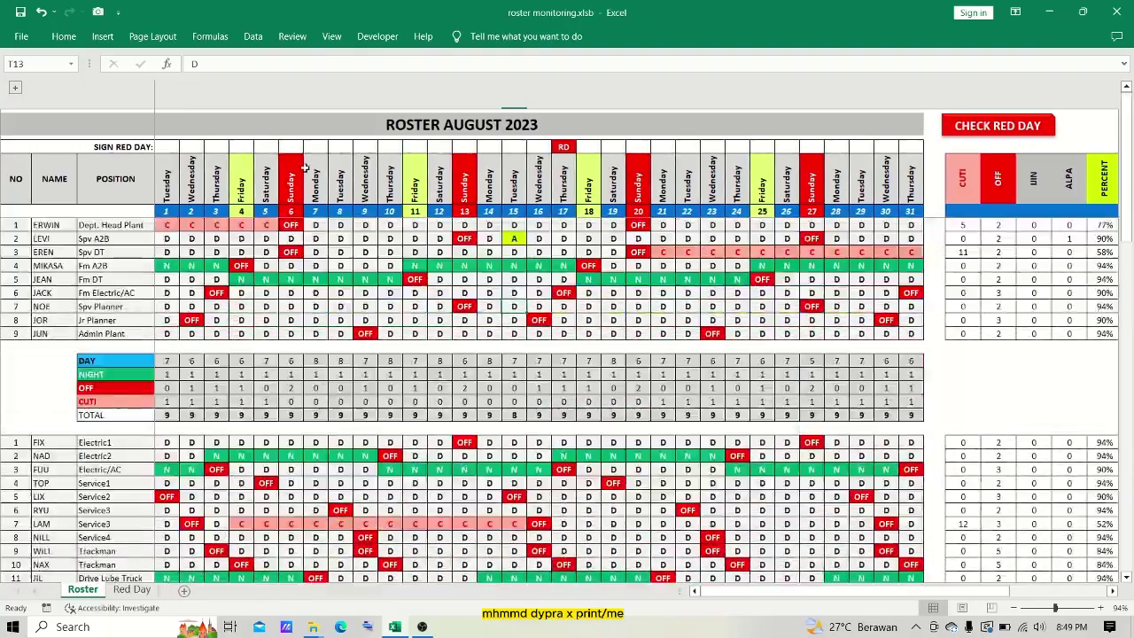
{"action": "left_click", "coordinate": [15, 90]}
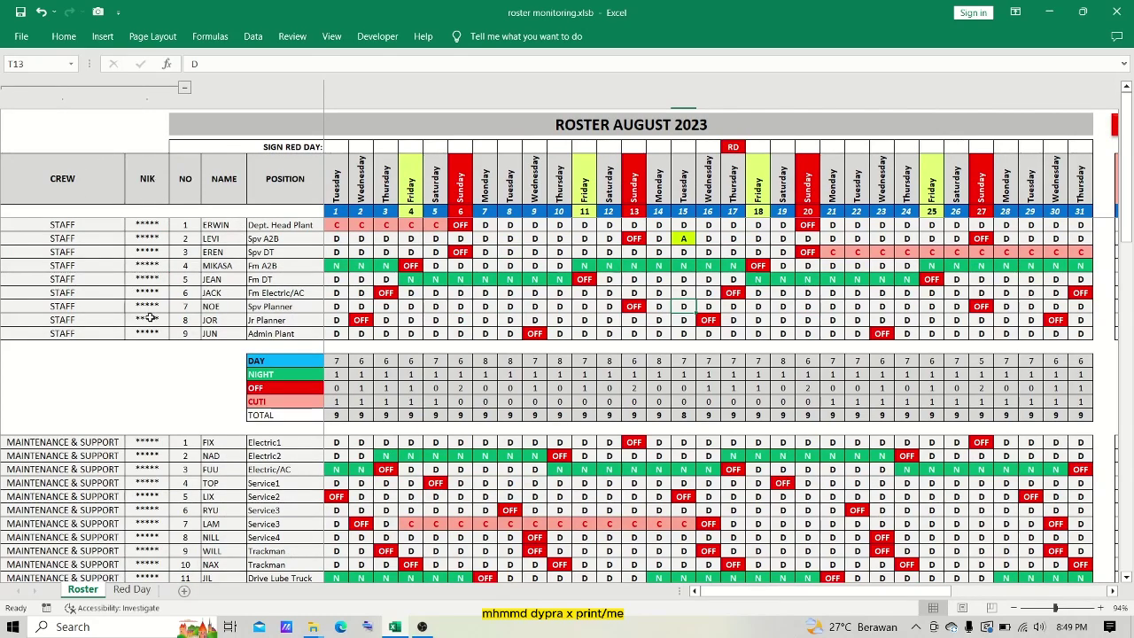
{"action": "scroll", "coordinate": [151, 317], "scroll_direction": "down", "scroll_amount": 12}
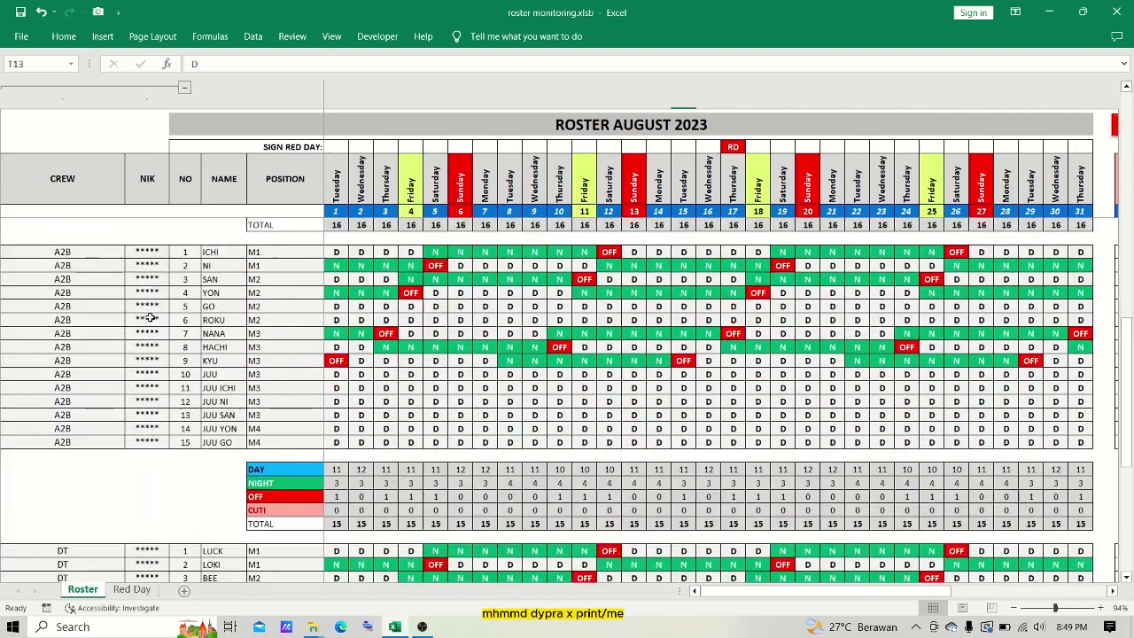
{"action": "scroll", "coordinate": [149, 317], "scroll_direction": "down", "scroll_amount": 3}
{"action": "scroll", "coordinate": [150, 301], "scroll_direction": "up", "scroll_amount": 15}
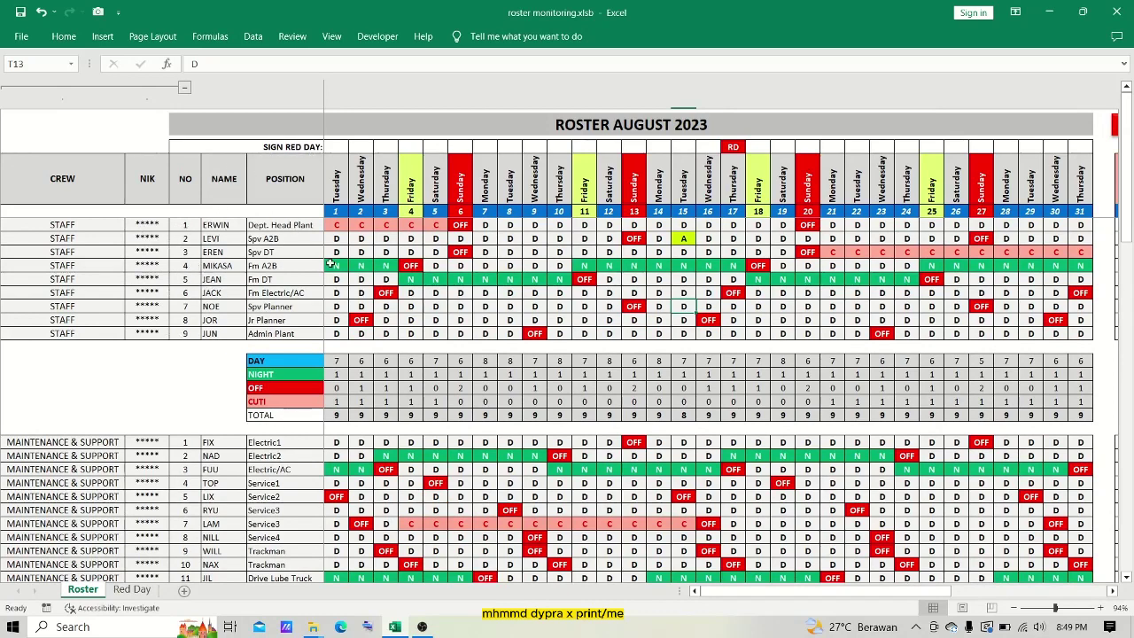
{"action": "left_click", "coordinate": [181, 85]}
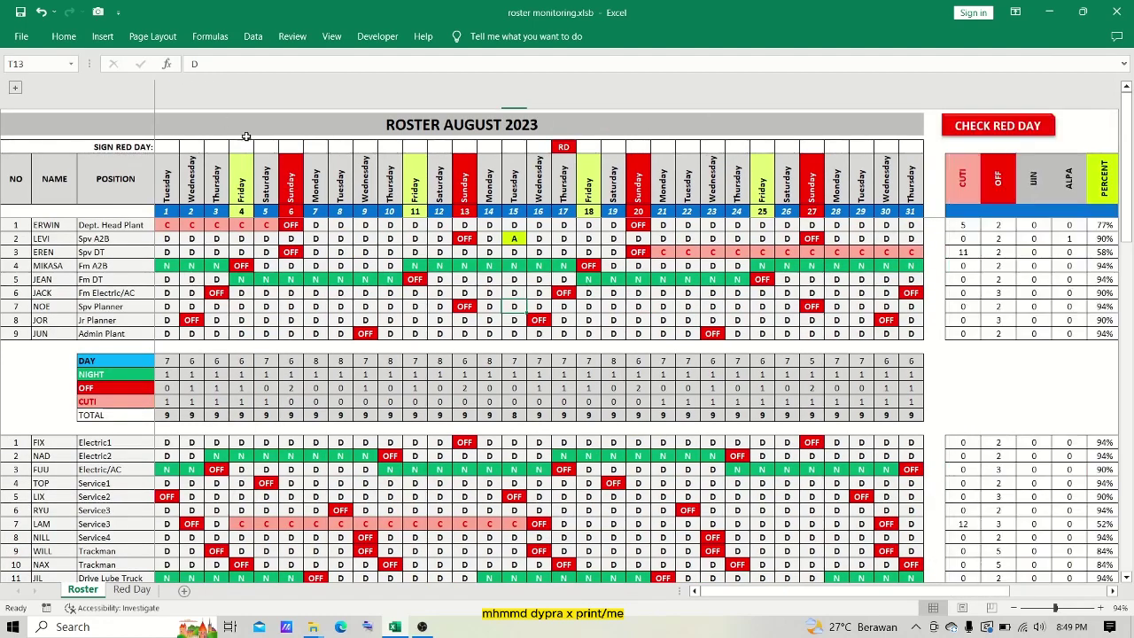
- Inspect the SIGN RED DAY row across the month and the formula in its 17 August cell
{"action": "left_click", "coordinate": [213, 121]}
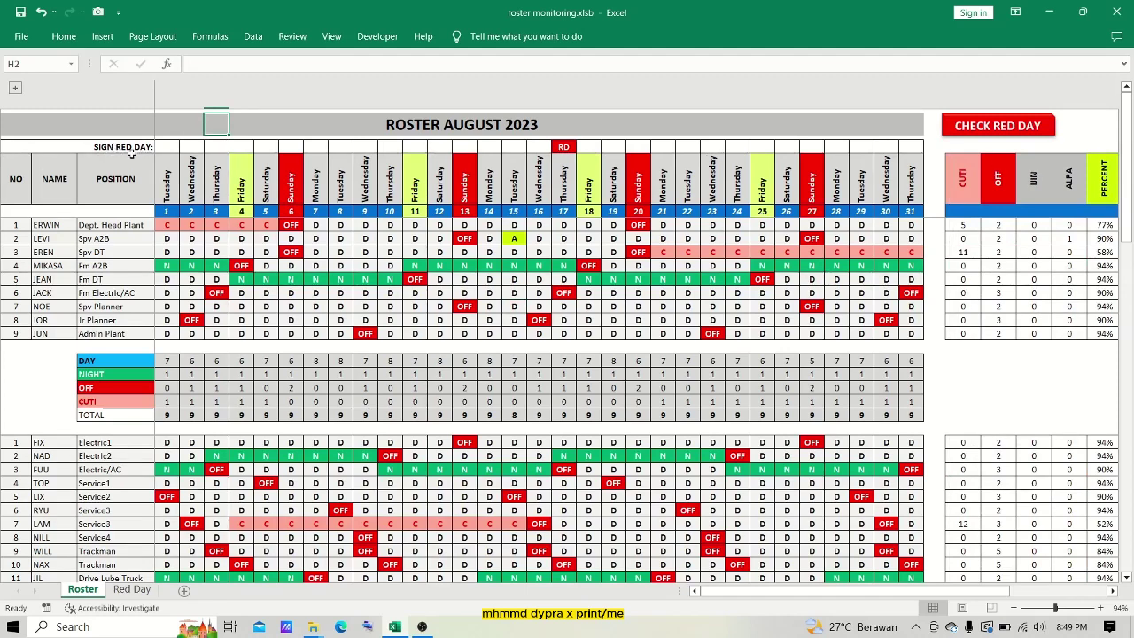
{"action": "left_click_drag", "start_coordinate": [97, 146], "coordinate": [900, 144]}
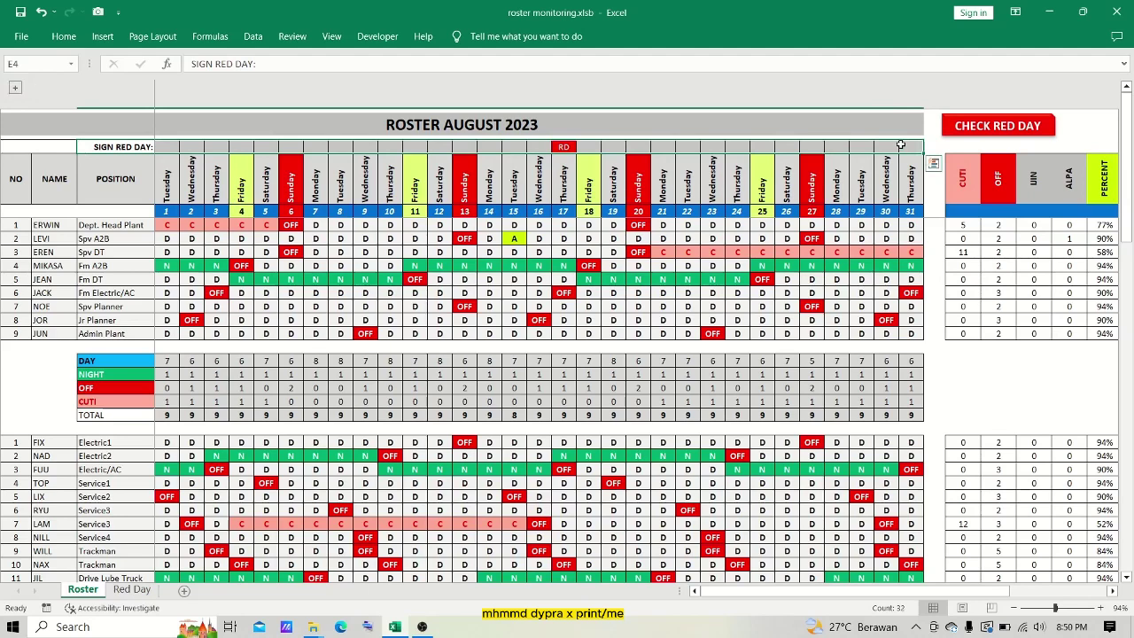
{"action": "left_click", "coordinate": [563, 146]}
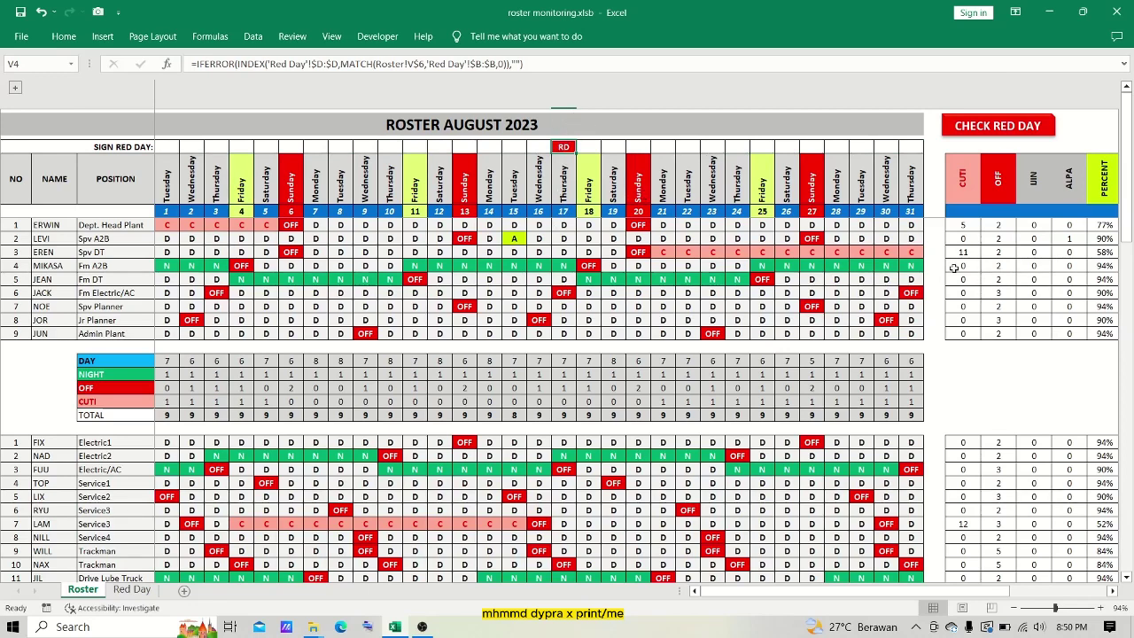
- Check the red day list of dates and descriptions and return to the roster
{"action": "left_click", "coordinate": [929, 250]}
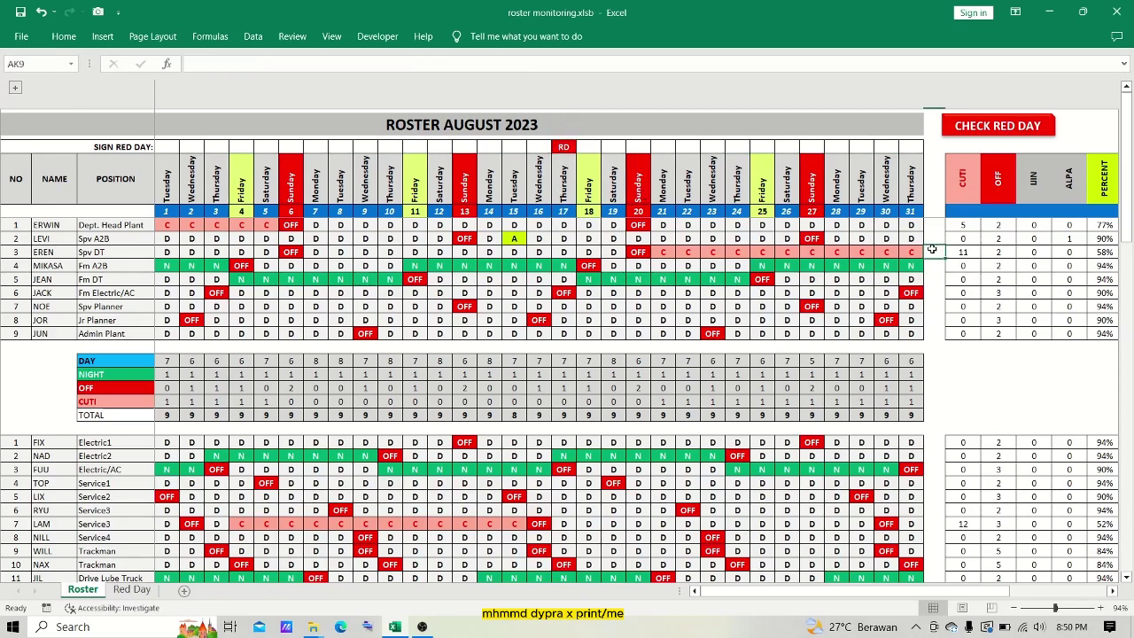
{"action": "left_click", "coordinate": [976, 142]}
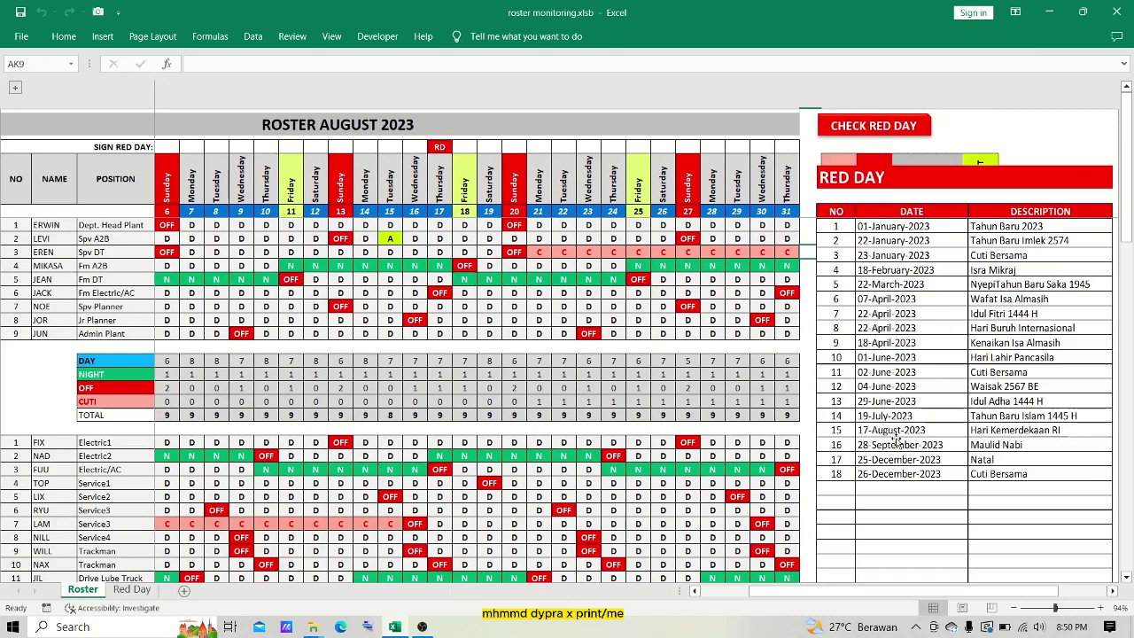
{"action": "left_click", "coordinate": [926, 131]}
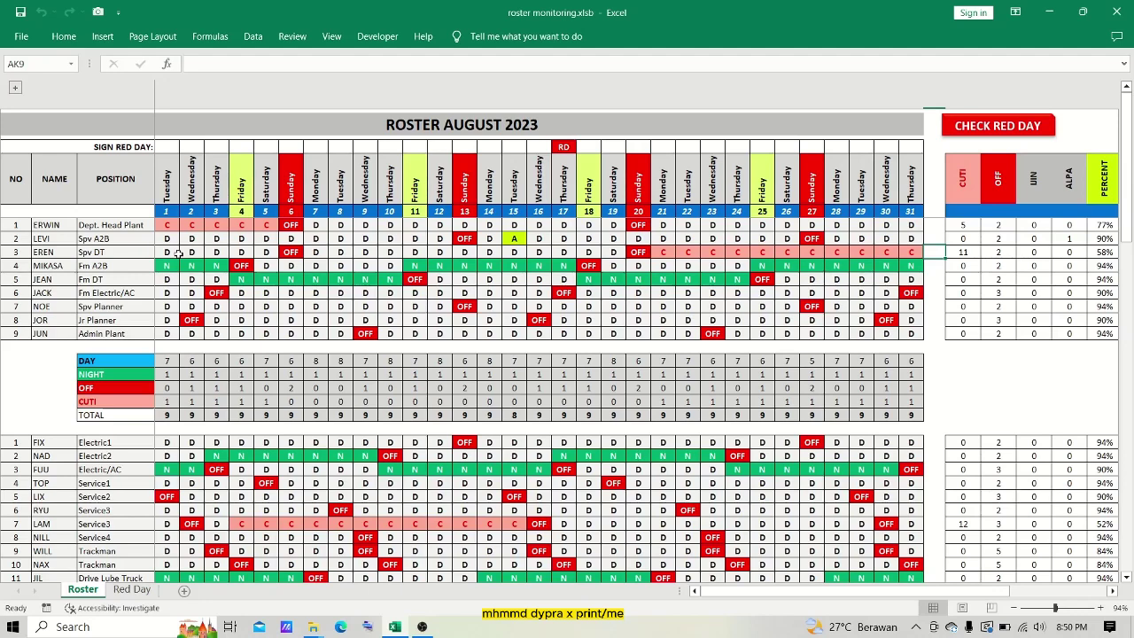
- Try filling the Jr Planner's 9 to 15 August cells with N and undo the fill
{"action": "left_click", "coordinate": [168, 252]}
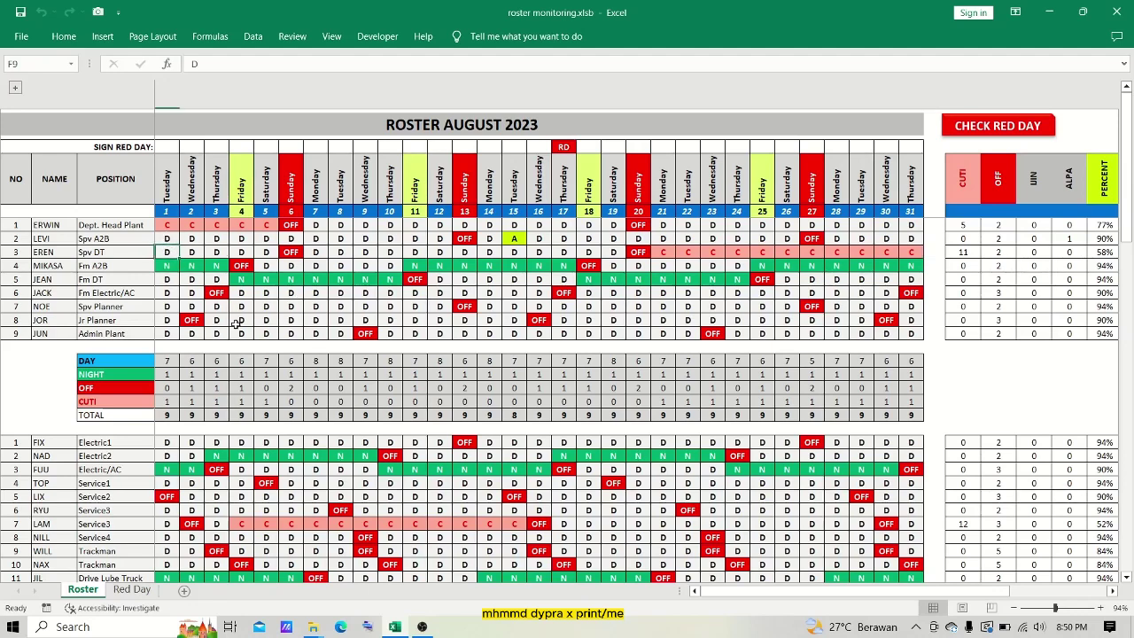
{"action": "left_click_drag", "start_coordinate": [514, 320], "coordinate": [362, 320]}
{"action": "type", "text": "N"}
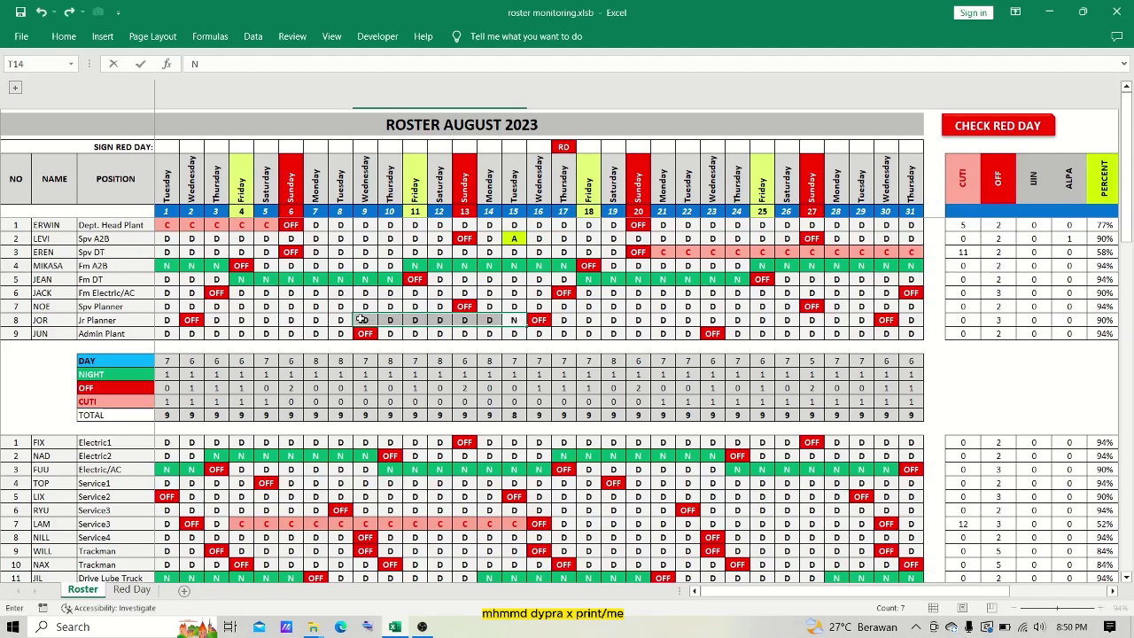
{"action": "key", "text": "ctrl+Return"}
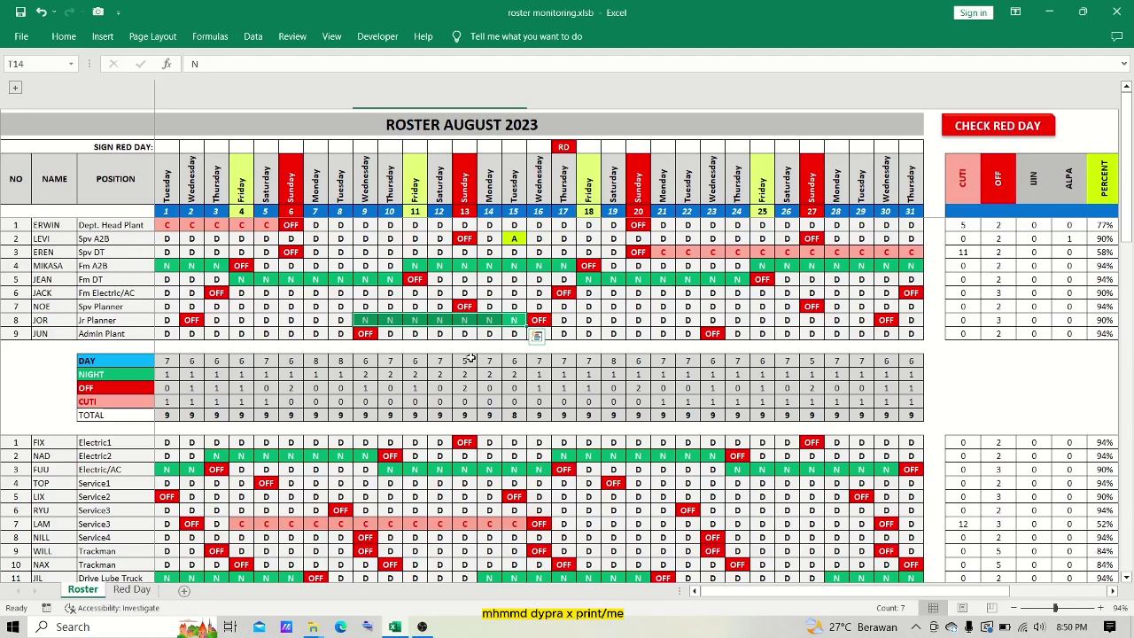
{"action": "key", "text": "ctrl+z"}
- Try the codes A, I and an off-day code in the Fm Electric/AC row's 15 August cell, undoing each entry
{"action": "key", "text": "Up"}
{"action": "key", "text": "Up"}
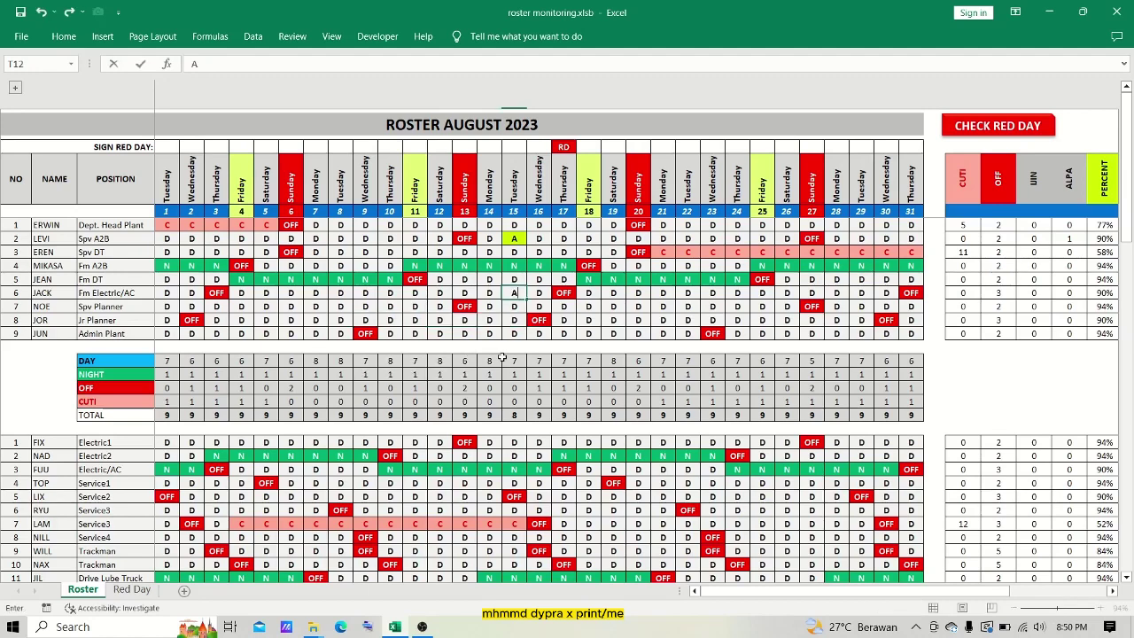
{"action": "type", "text": "A"}
{"action": "key", "text": "ctrl+Return"}
{"action": "type", "text": "I"}
{"action": "key", "text": "ctrl+Return"}
{"action": "key", "text": "Left"}
{"action": "key", "text": "Right"}
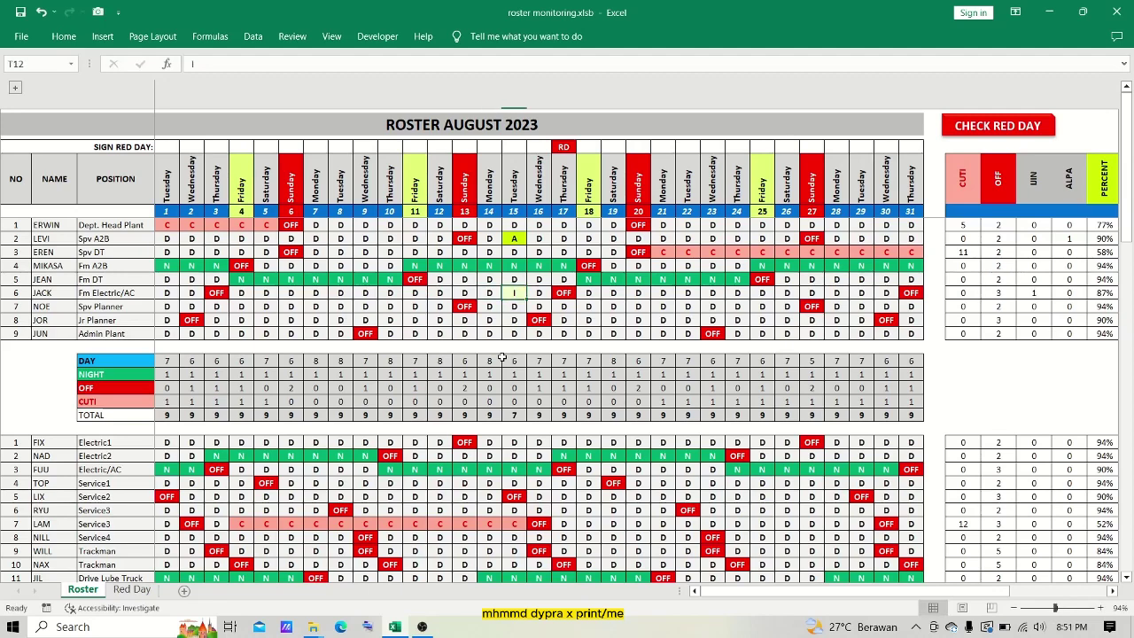
{"action": "key", "text": "ctrl+z"}
{"action": "key", "text": "ctrl+z"}
{"action": "type", "text": "OF"}
{"action": "key", "text": "ctrl+Return"}
{"action": "key", "text": "ctrl+z"}
- Try the leave code C in the Fm Electric/AC row's 10 August cell
{"action": "key", "text": "Left"}
{"action": "key", "text": "Left"}
{"action": "key", "text": "Left"}
{"action": "key", "text": "Left"}
{"action": "key", "text": "Left"}
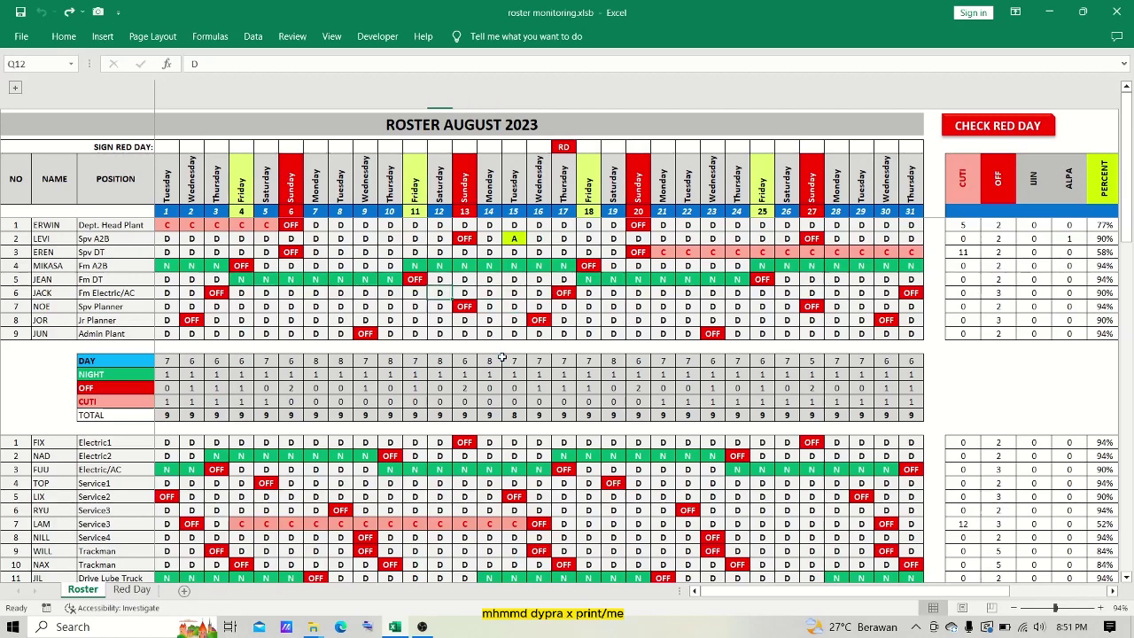
{"action": "type", "text": "C"}
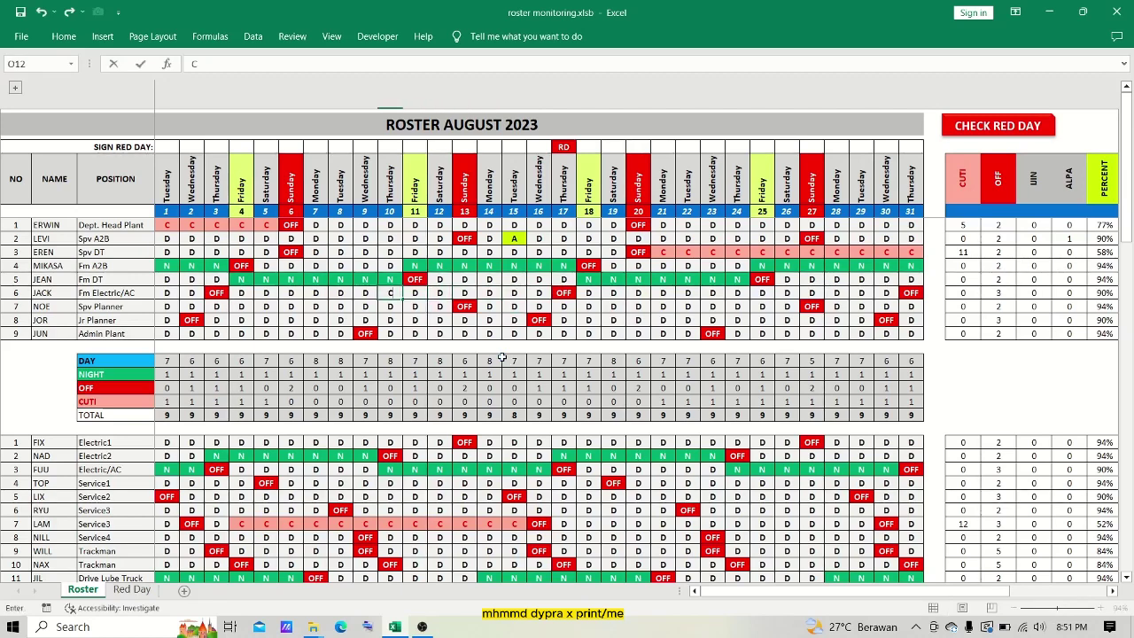
{"action": "key", "text": "Right"}
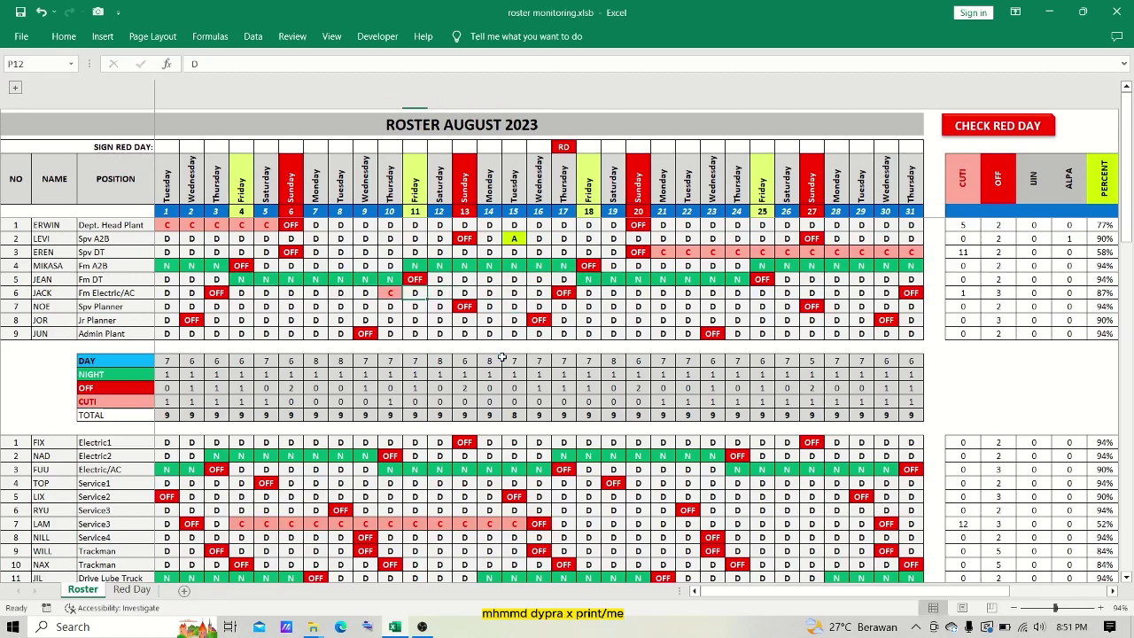
{"action": "key", "text": "Left"}
{"action": "key", "text": "Right"}
- Try filling the Admin Plant row from 11 to 22 August with C and undo the fill
{"action": "key", "text": "Down"}
{"action": "key", "text": "Down"}
{"action": "key", "text": "Down"}
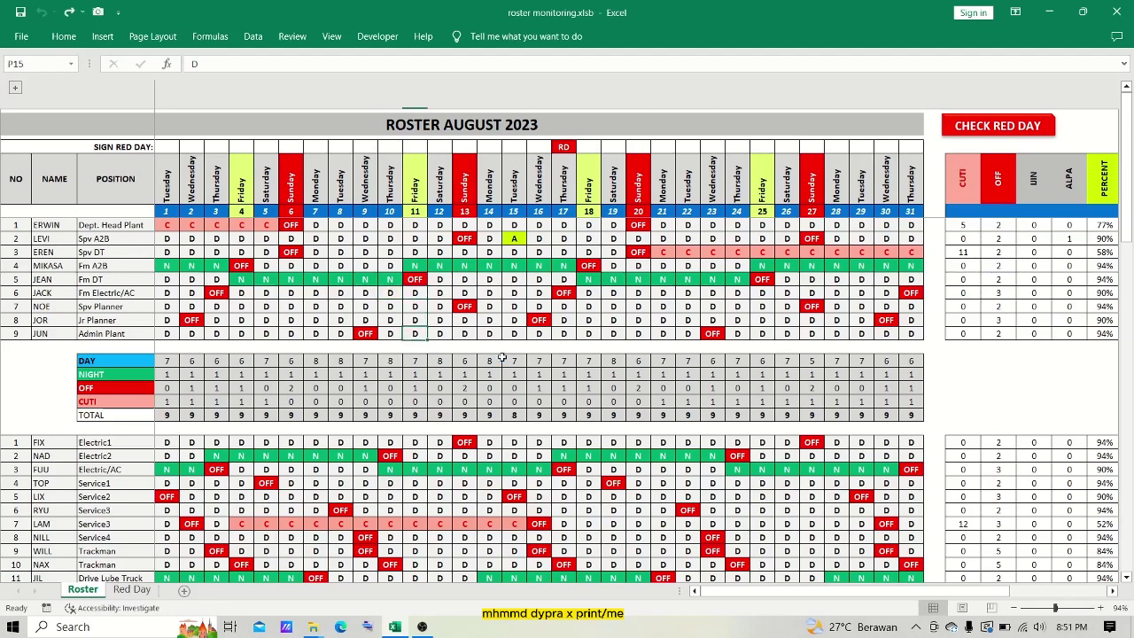
{"action": "key", "text": "Right"}
{"action": "key", "text": "Right"}
{"action": "key", "text": "Right"}
{"action": "key", "text": "Right"}
{"action": "key", "text": "Right"}
{"action": "key", "text": "Right"}
{"action": "key", "text": "Left"}
{"action": "key", "text": "Left"}
{"action": "key", "text": "Left"}
{"action": "key", "text": "Left"}
{"action": "key", "text": "Left"}
{"action": "key", "text": "Left"}
{"action": "key", "text": "Left"}
{"action": "key", "text": "Left"}
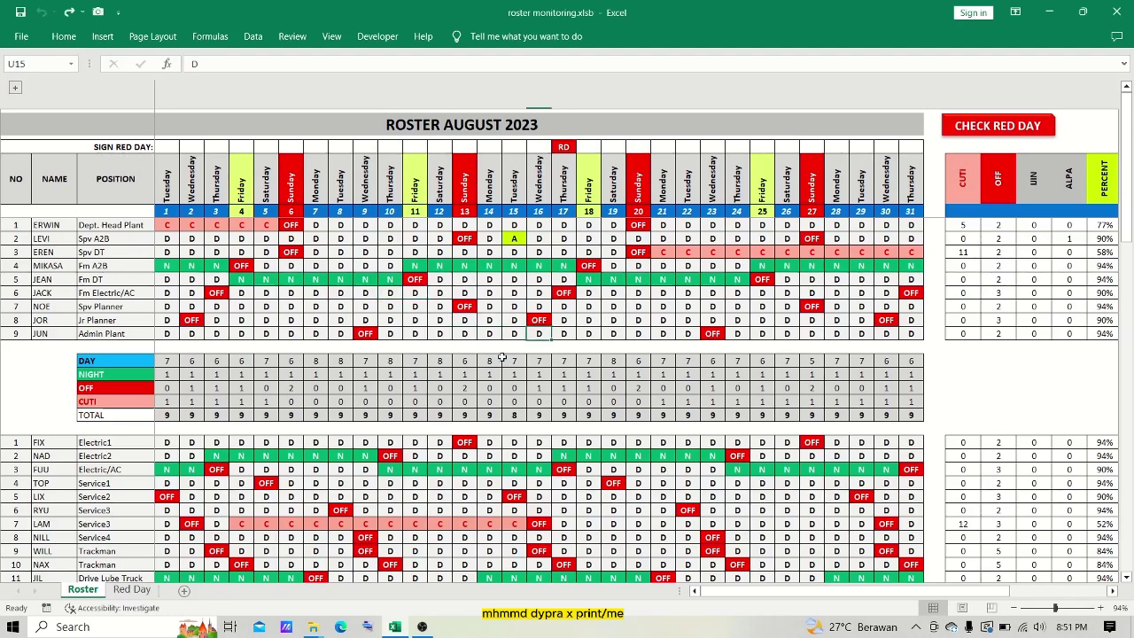
{"action": "key", "text": "Right"}
{"action": "key", "text": "Right"}
{"action": "key", "text": "shift+Right"}
{"action": "key", "text": "shift+Right"}
{"action": "key", "text": "shift+Right"}
{"action": "key", "text": "shift+Right"}
{"action": "key", "text": "shift+Right"}
{"action": "key", "text": "shift+Right"}
{"action": "key", "text": "shift+Right"}
{"action": "key", "text": "shift+Right"}
{"action": "key", "text": "shift+Right"}
{"action": "key", "text": "shift+Right"}
{"action": "key", "text": "shift+Right"}
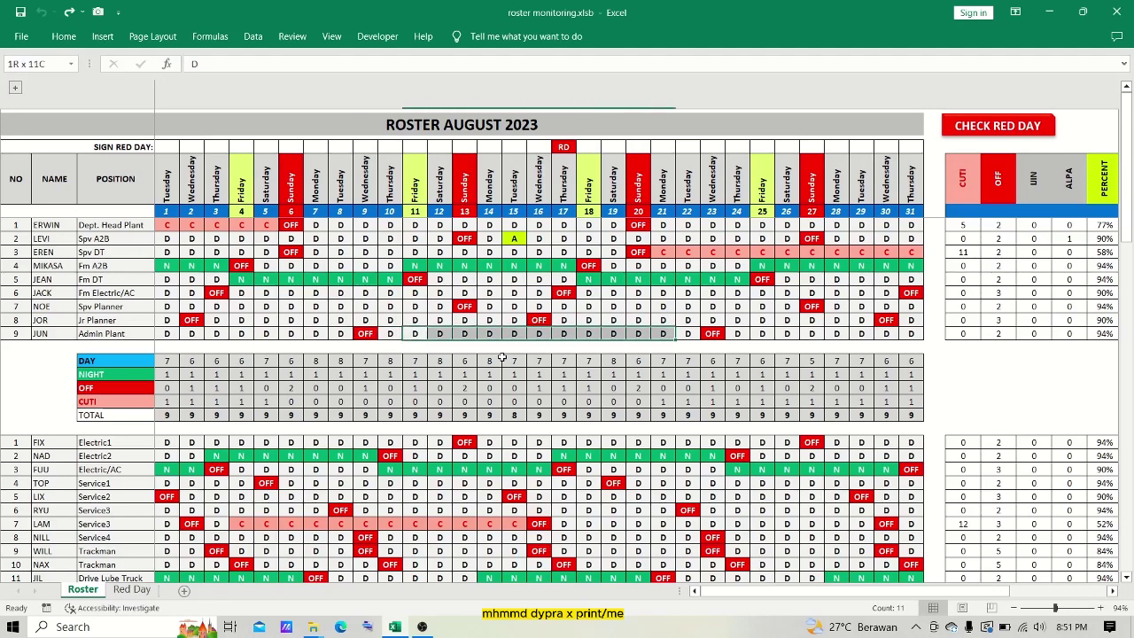
{"action": "type", "text": "C"}
{"action": "key", "text": "ctrl+Return"}
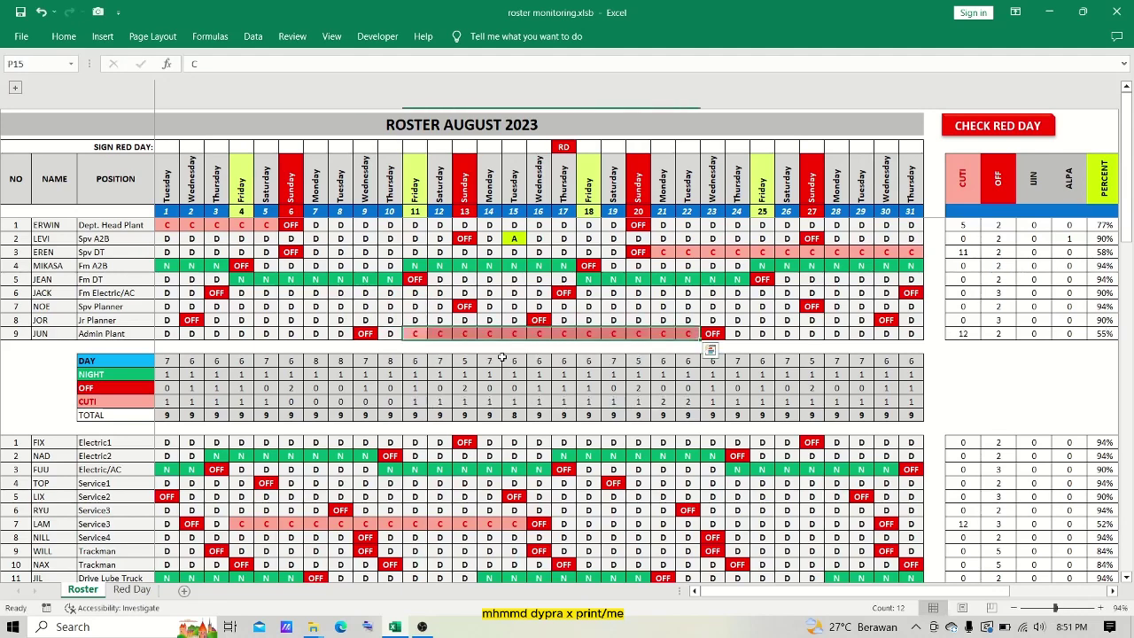
{"action": "key", "text": "Left"}
{"action": "key", "text": "Right"}
{"action": "key", "text": "Right"}
{"action": "key", "text": "Left"}
{"action": "key", "text": "ctrl+z"}
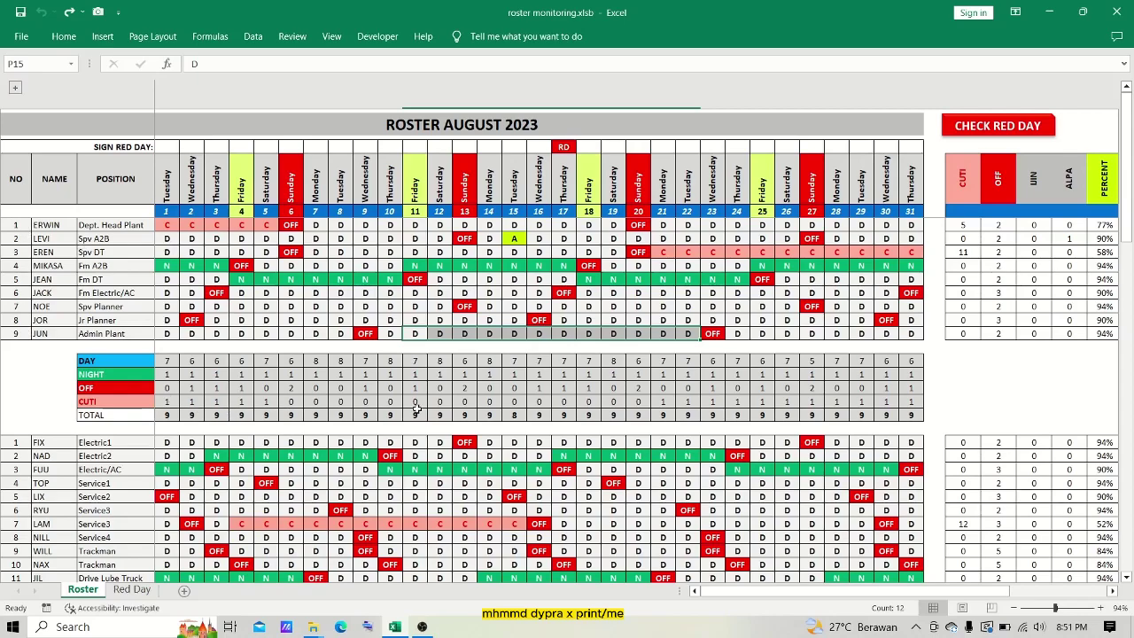
- Examine the roster's summary columns from CUTI and OFF through ALPA and PERCENT
{"action": "scroll", "coordinate": [415, 408], "scroll_direction": "right", "scroll_amount": 4}
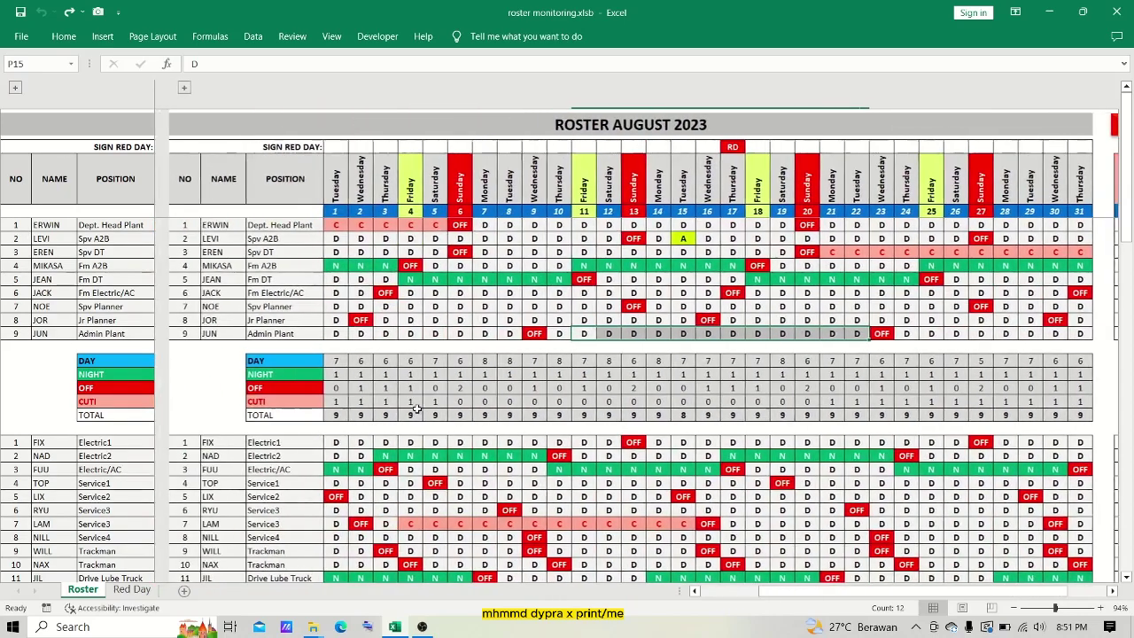
{"action": "scroll", "coordinate": [416, 408], "scroll_direction": "right", "scroll_amount": 4}
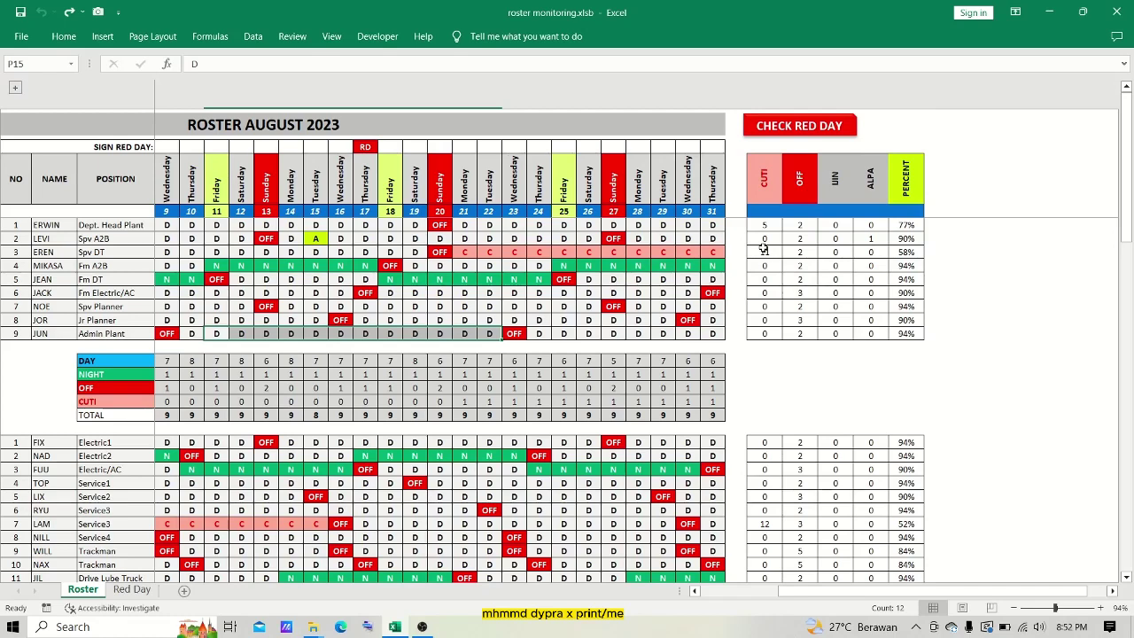
{"action": "scroll", "coordinate": [764, 249], "scroll_direction": "left", "scroll_amount": 4}
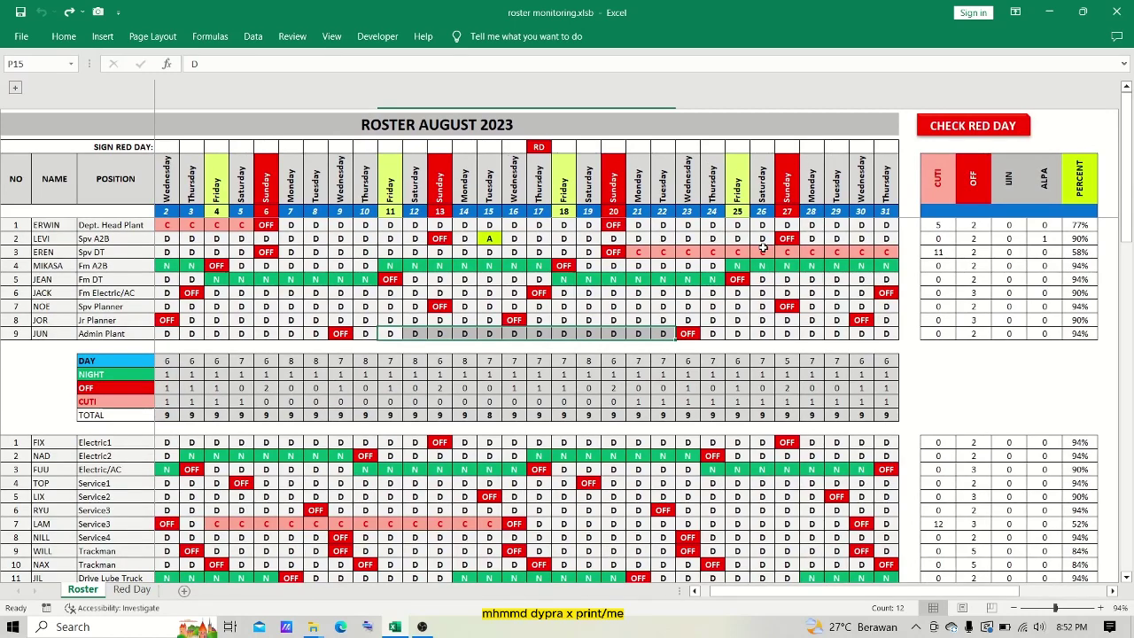
{"action": "scroll", "coordinate": [764, 249], "scroll_direction": "left", "scroll_amount": 1}
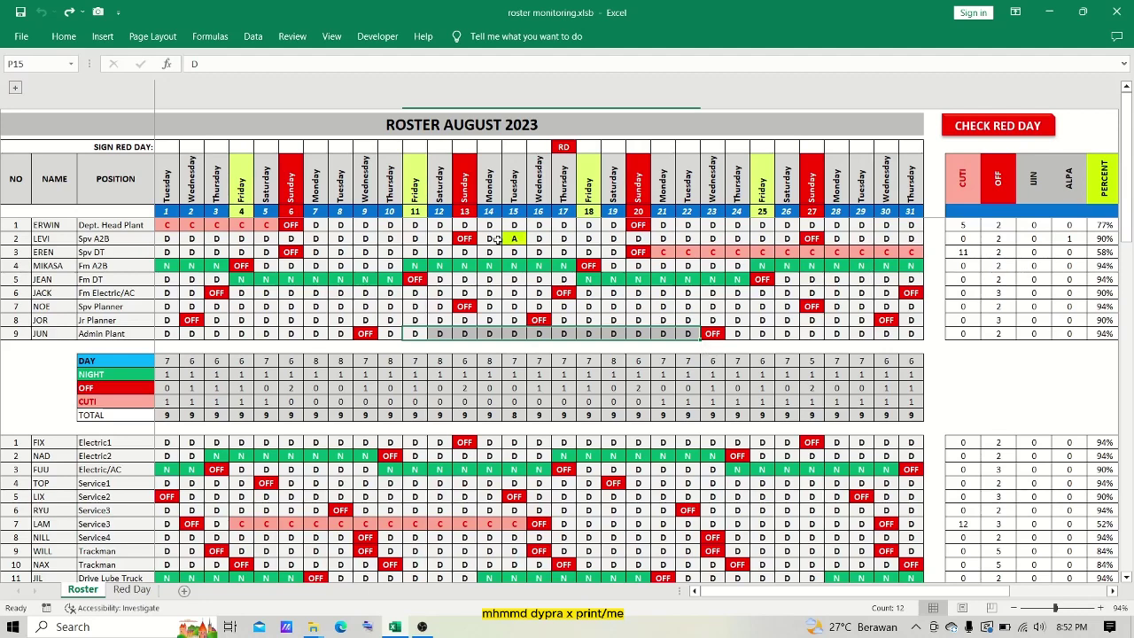
- Try filling the Spv A2B row from 1 to 31 August with D and undo the fill
{"action": "left_click", "coordinate": [167, 238]}
{"action": "left_click_drag", "start_coordinate": [168, 240], "coordinate": [904, 241]}
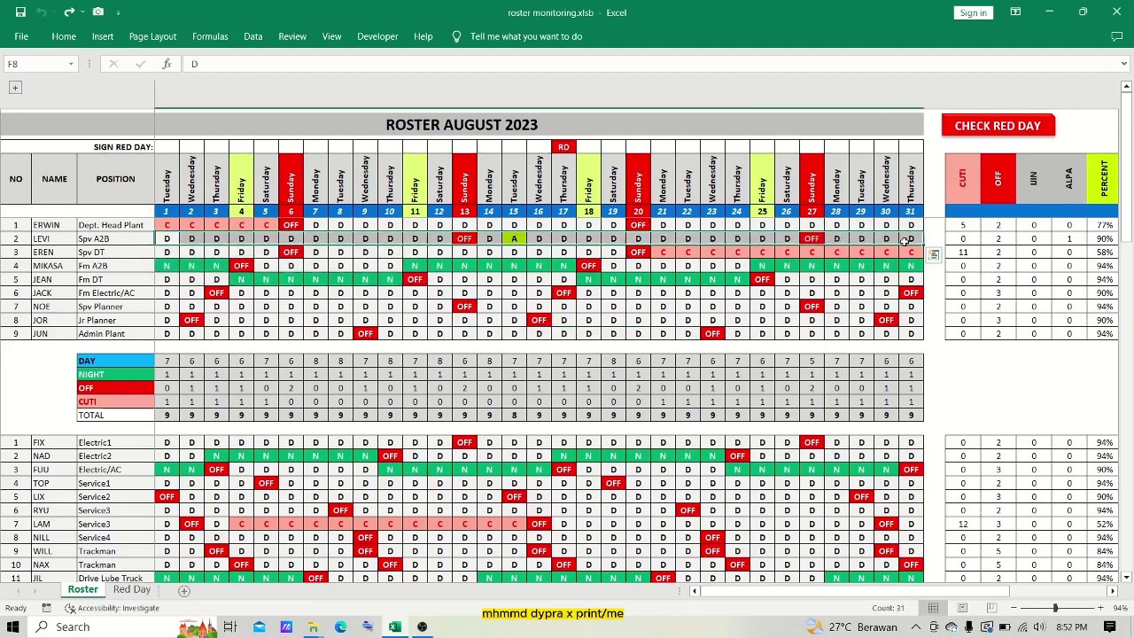
{"action": "type", "text": "D"}
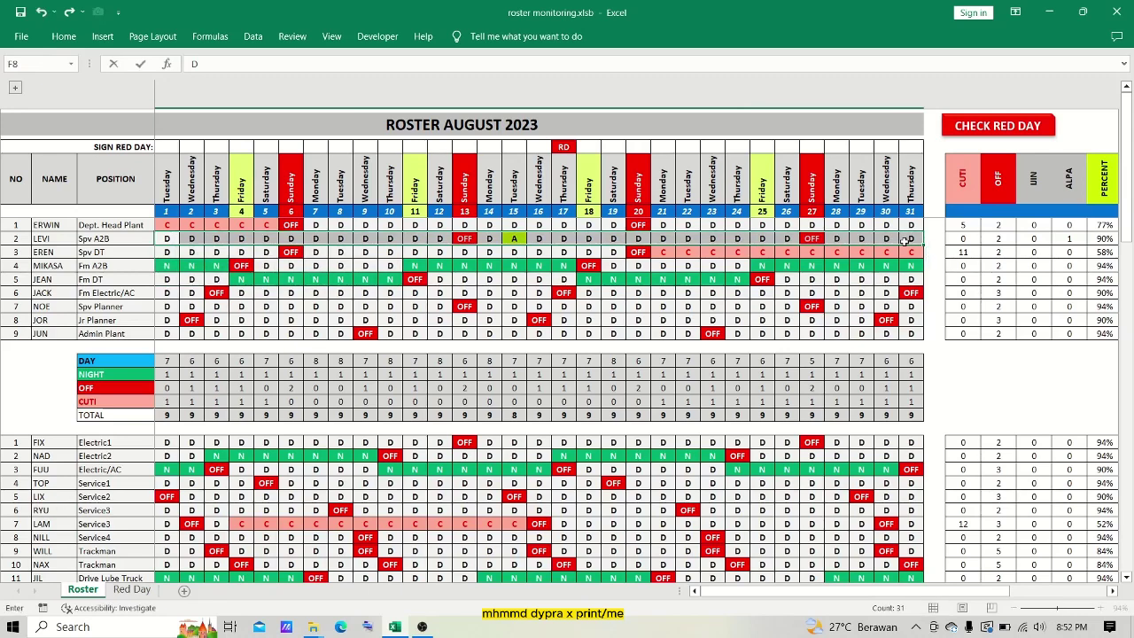
{"action": "key", "text": "ctrl+Return"}
{"action": "key", "text": "Right"}
{"action": "key", "text": "Right"}
{"action": "key", "text": "Right"}
{"action": "key", "text": "Right"}
{"action": "key", "text": "Right"}
{"action": "key", "text": "Right"}
{"action": "key", "text": "Right"}
{"action": "key", "text": "Right"}
{"action": "key", "text": "Right"}
{"action": "key", "text": "Right"}
{"action": "key", "text": "Right"}
{"action": "key", "text": "Right"}
{"action": "key", "text": "Right"}
{"action": "key", "text": "Right"}
{"action": "key", "text": "Right"}
{"action": "key", "text": "Right"}
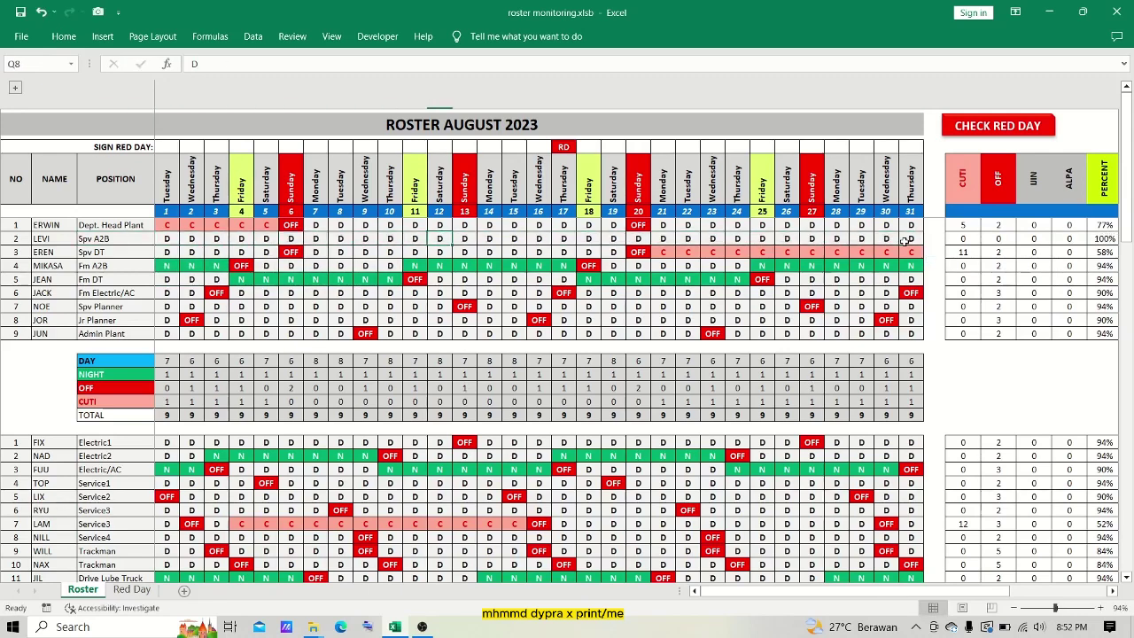
{"action": "key", "text": "Right"}
{"action": "key", "text": "Right"}
{"action": "key", "text": "Right"}
{"action": "key", "text": "Right"}
{"action": "key", "text": "Right"}
{"action": "key", "text": "Right"}
{"action": "key", "text": "Right"}
{"action": "key", "text": "Right"}
{"action": "key", "text": "Right"}
{"action": "key", "text": "Right"}
{"action": "key", "text": "ctrl+z"}
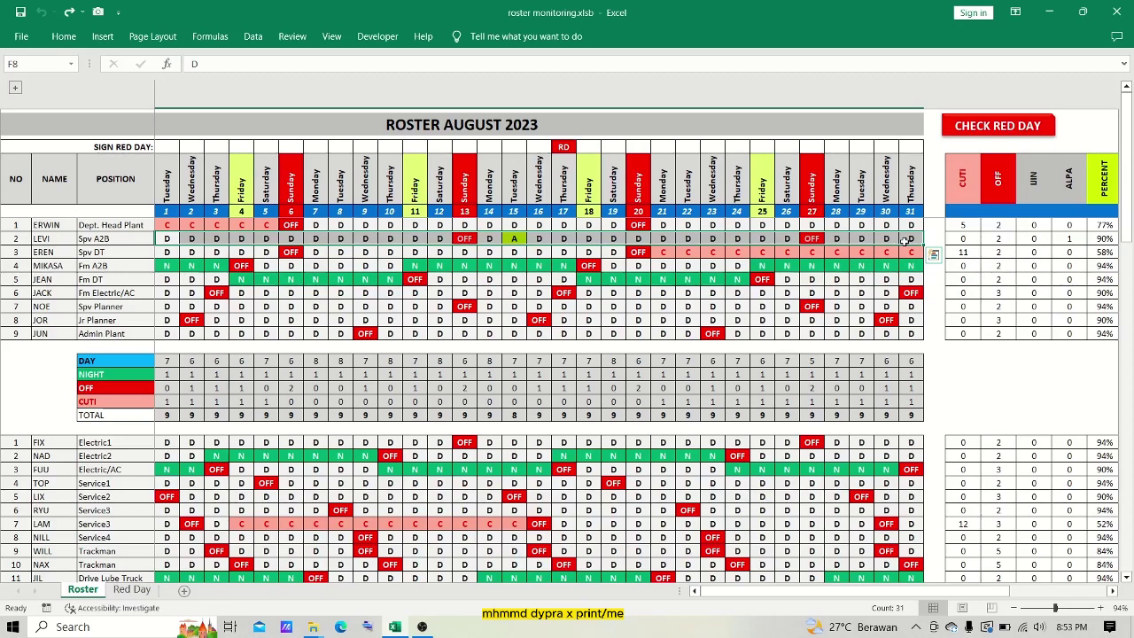
{"action": "left_click", "coordinate": [1001, 348]}
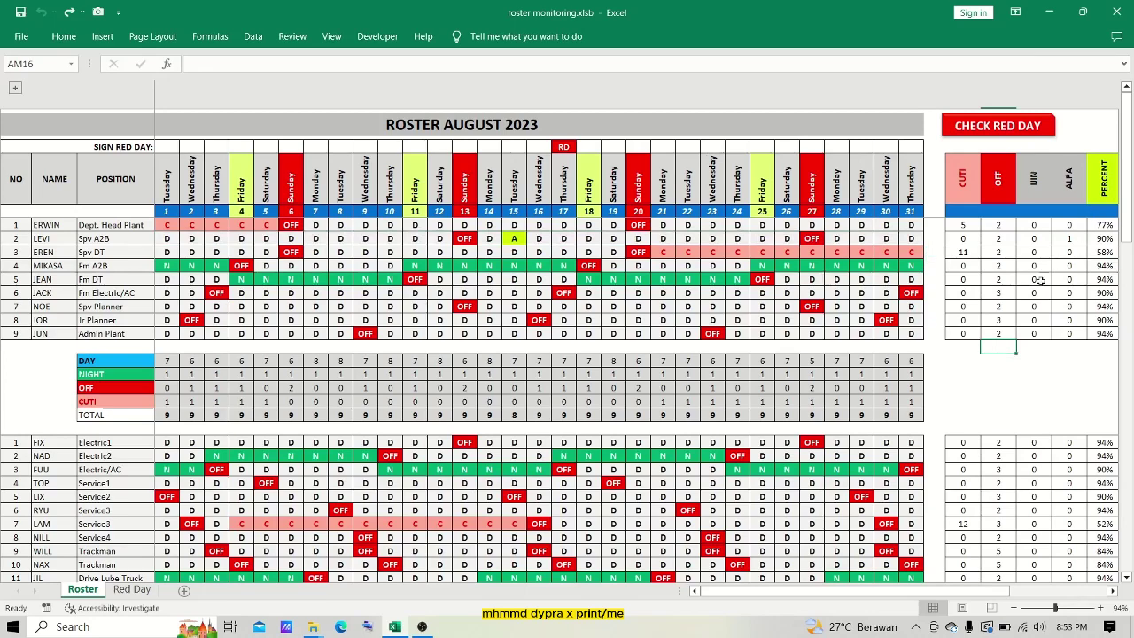
- Open the red day list beside the August roster to view the 2023 holiday dates and descriptions, and hide it again
{"action": "scroll", "coordinate": [945, 296], "scroll_direction": "right", "scroll_amount": 3}
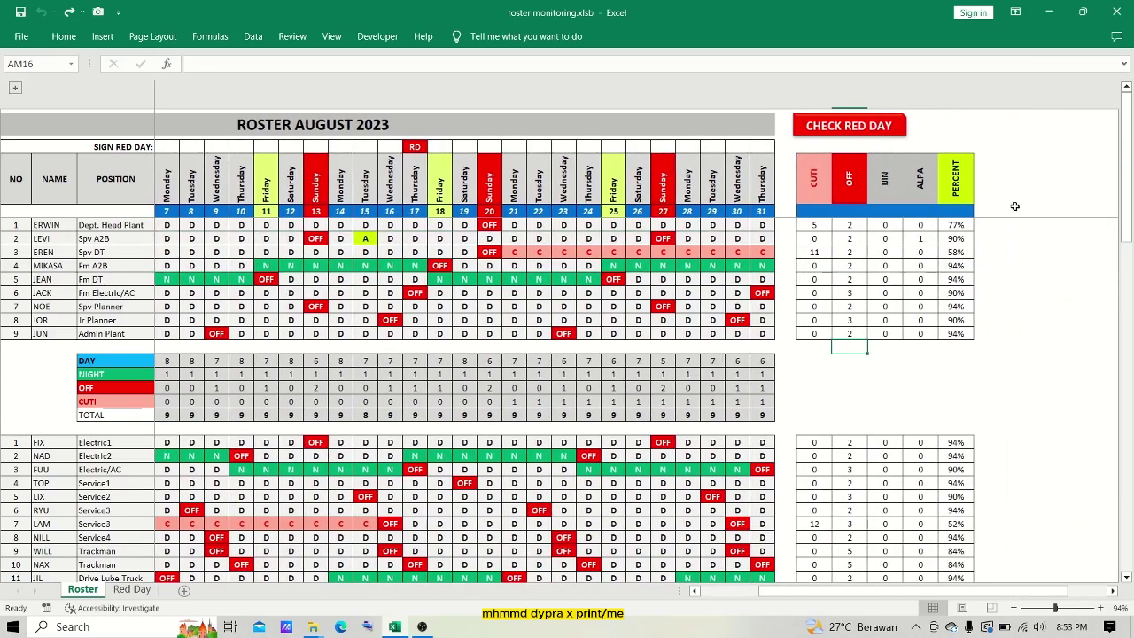
{"action": "scroll", "coordinate": [930, 376], "scroll_direction": "left", "scroll_amount": 3}
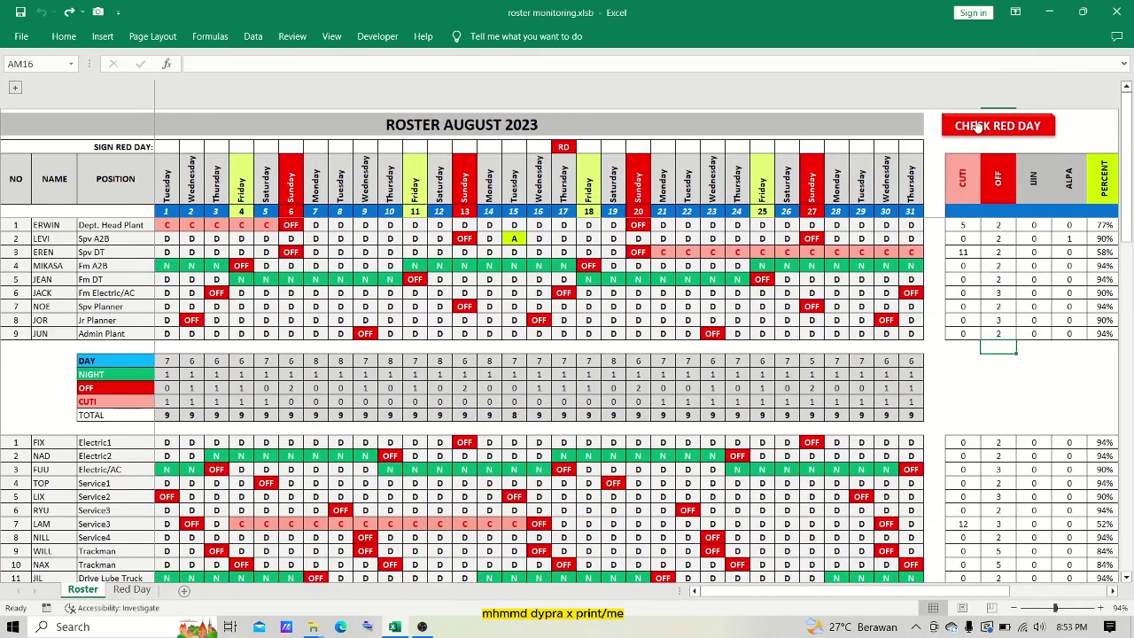
{"action": "left_click", "coordinate": [978, 127]}
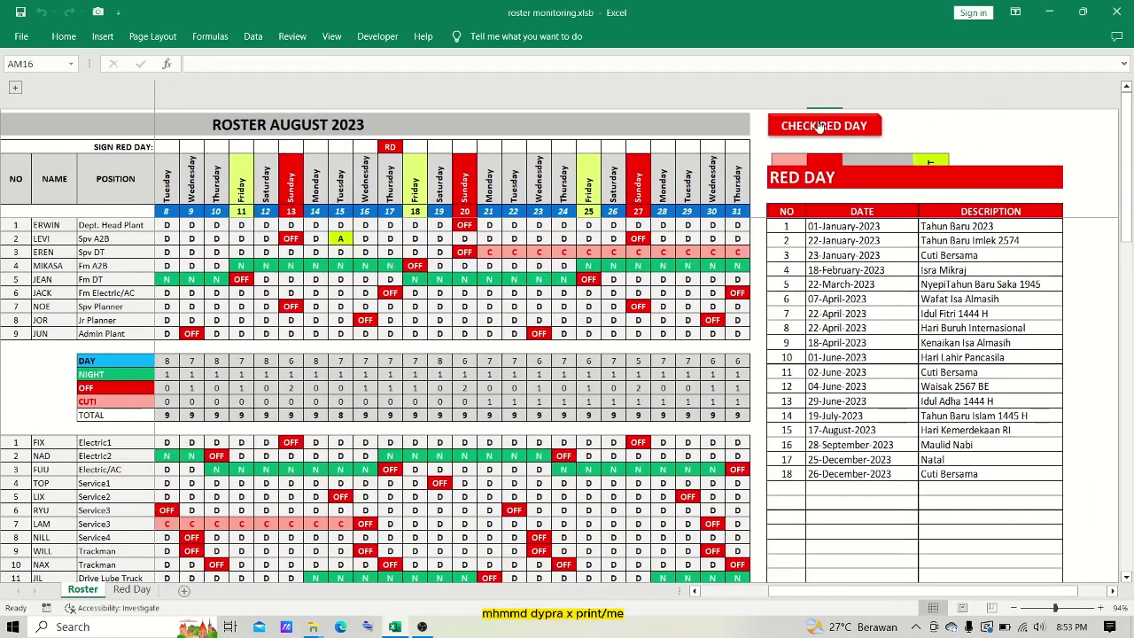
{"action": "left_click", "coordinate": [822, 126]}
{"action": "left_click", "coordinate": [823, 126]}
{"action": "left_click", "coordinate": [823, 127]}
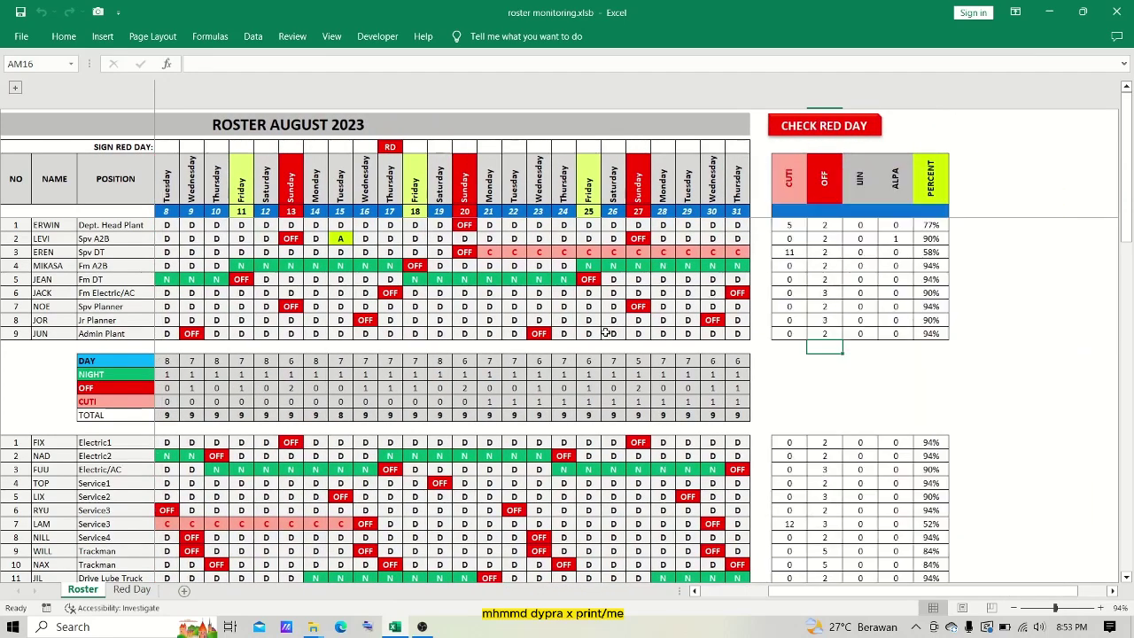
- In row 12 (M3) of the last staff group, enter A for 14 August and I for 16 August
{"action": "scroll", "coordinate": [605, 332], "scroll_direction": "down", "scroll_amount": 4}
{"action": "scroll", "coordinate": [605, 332], "scroll_direction": "down", "scroll_amount": 15}
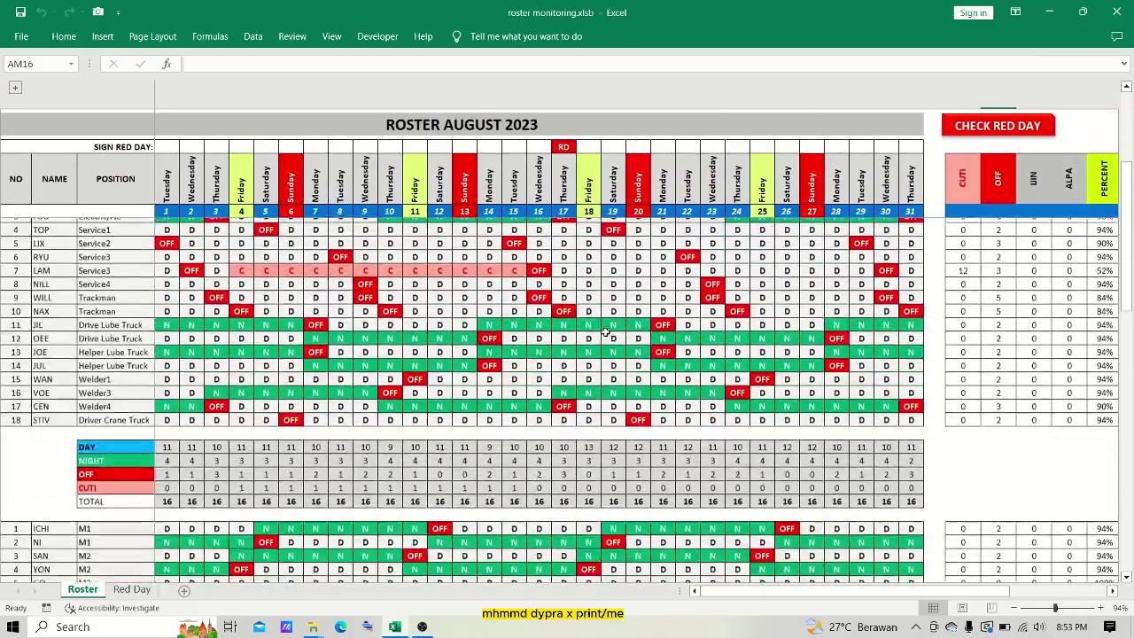
{"action": "scroll", "coordinate": [605, 332], "scroll_direction": "down", "scroll_amount": 7}
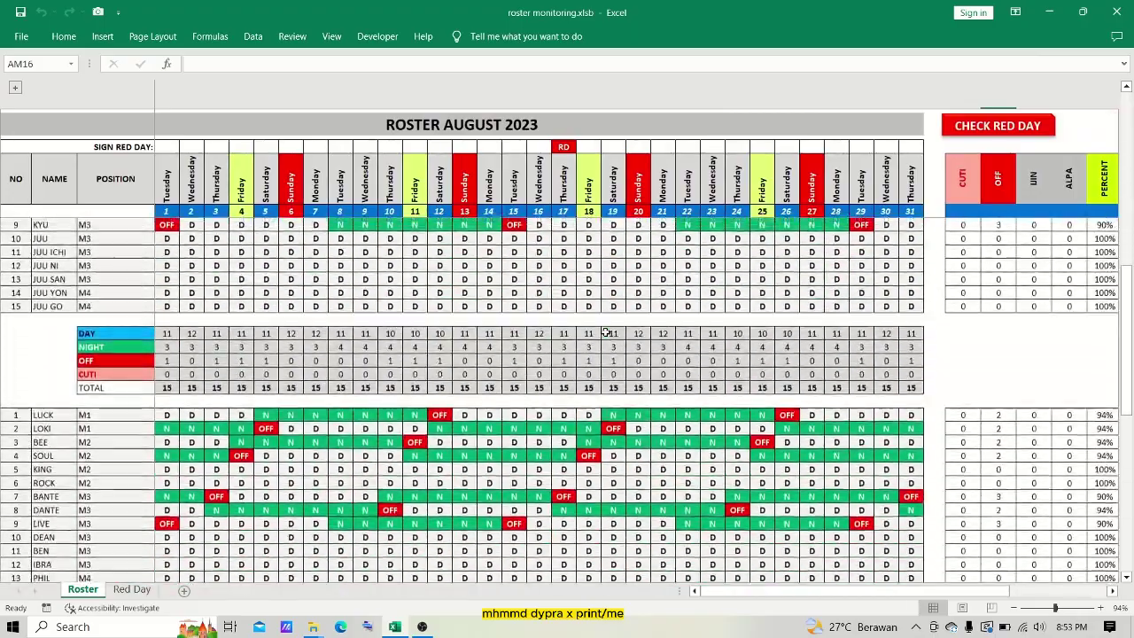
{"action": "scroll", "coordinate": [605, 331], "scroll_direction": "right", "scroll_amount": 3}
{"action": "scroll", "coordinate": [605, 332], "scroll_direction": "left", "scroll_amount": 1}
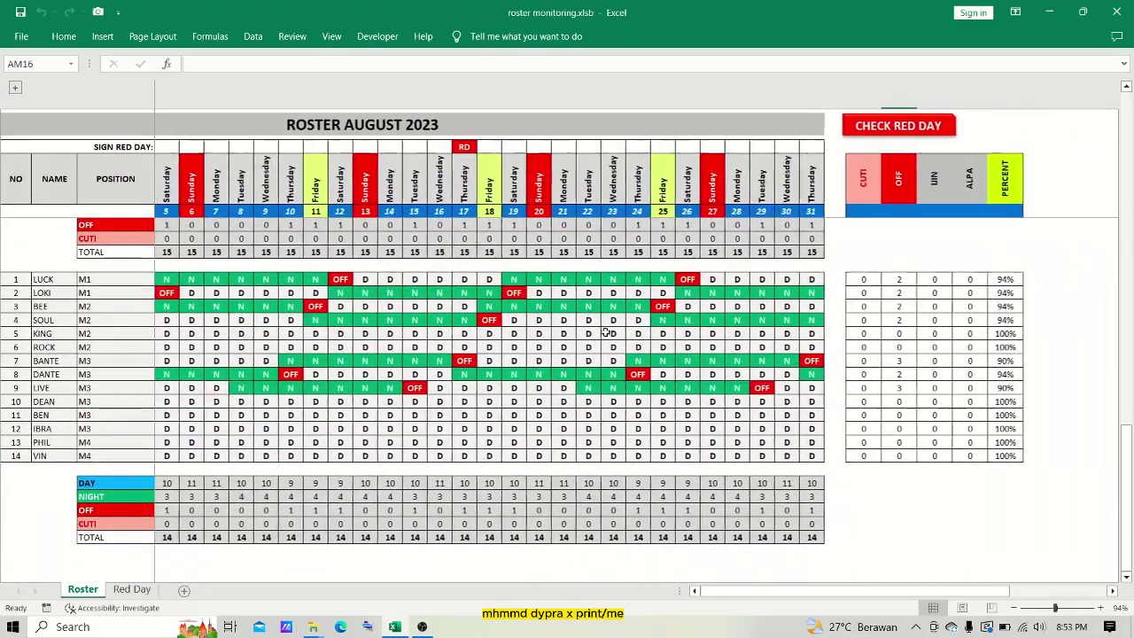
{"action": "scroll", "coordinate": [623, 349], "scroll_direction": "left", "scroll_amount": 2}
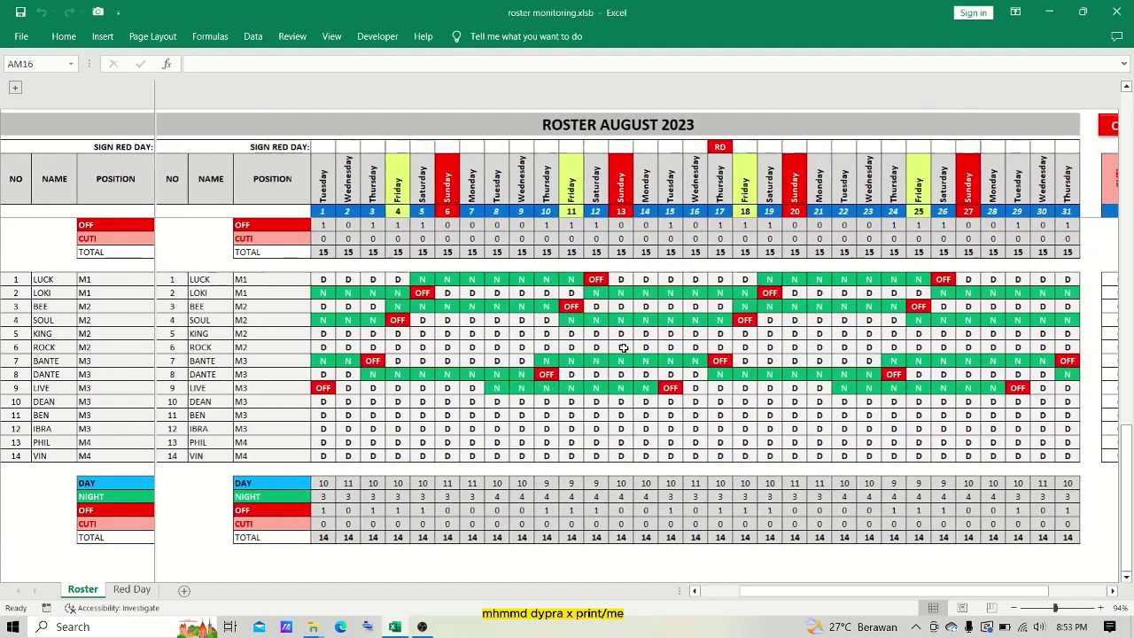
{"action": "left_click", "coordinate": [489, 430]}
{"action": "type", "text": "I"}
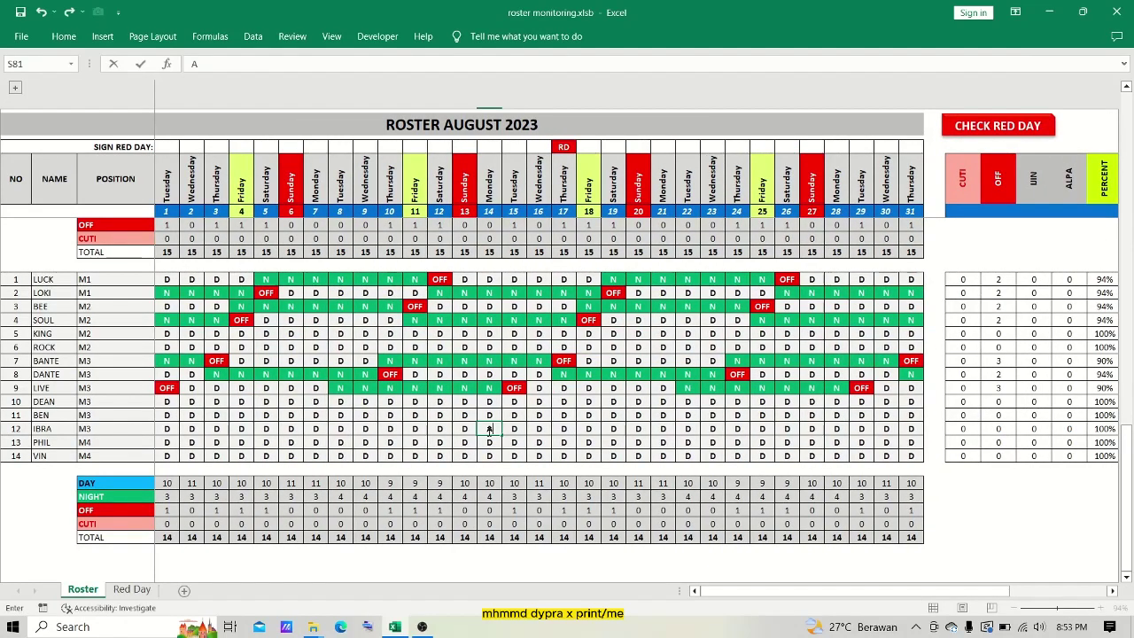
{"action": "key", "text": "Right"}
{"action": "key", "text": "Right"}
{"action": "type", "text": "I"}
{"action": "key", "text": "Right"}
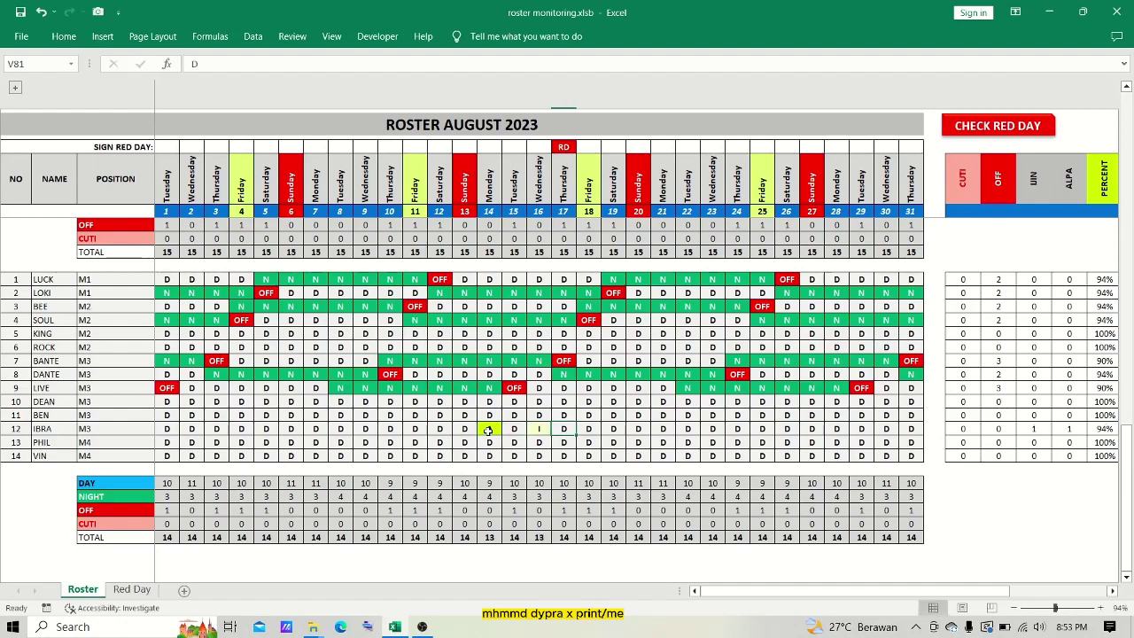
- Fill 17 to 23 August in row 12 of the last staff group with the leave code C
{"action": "key", "text": "shift+Right"}
{"action": "key", "text": "shift+Right"}
{"action": "key", "text": "shift+Right"}
{"action": "key", "text": "shift+Right"}
{"action": "key", "text": "shift+Right"}
{"action": "key", "text": "shift+Right"}
{"action": "type", "text": "C"}
{"action": "key", "text": "ctrl+Return"}
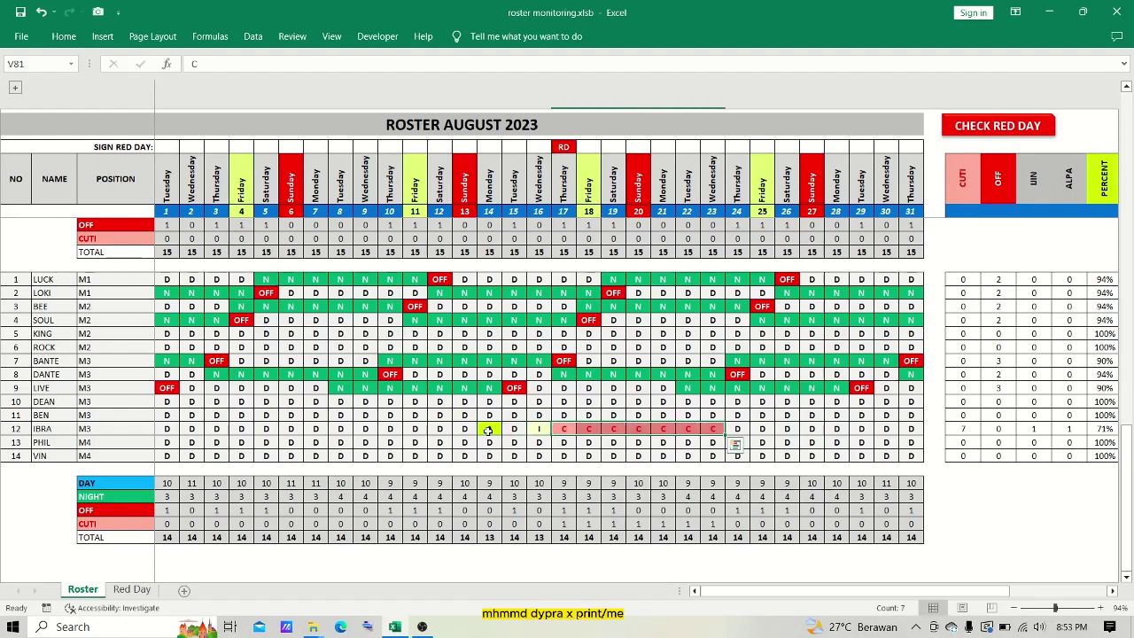